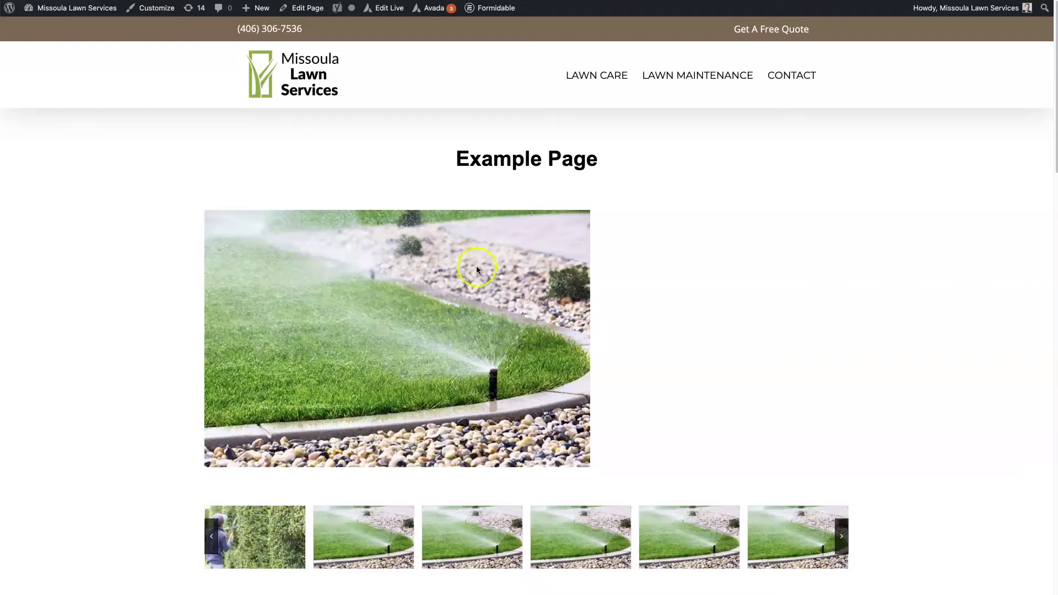
# Check the existing sprinkler image lightbox on the live page, enlarging and closing it twice.
pyautogui.click(457, 304)
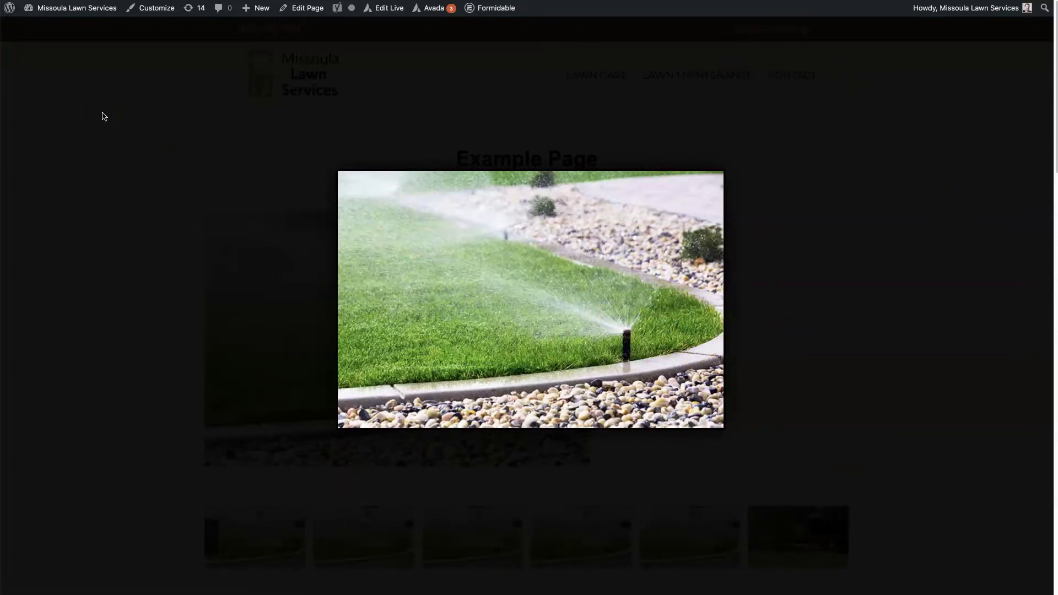
pyautogui.click(834, 309)
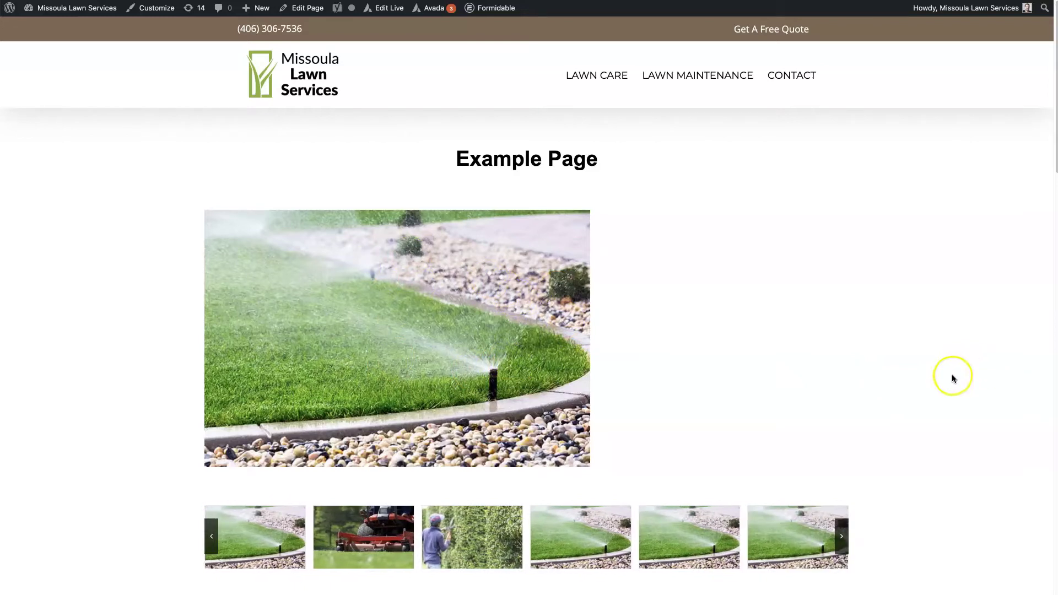
pyautogui.click(349, 349)
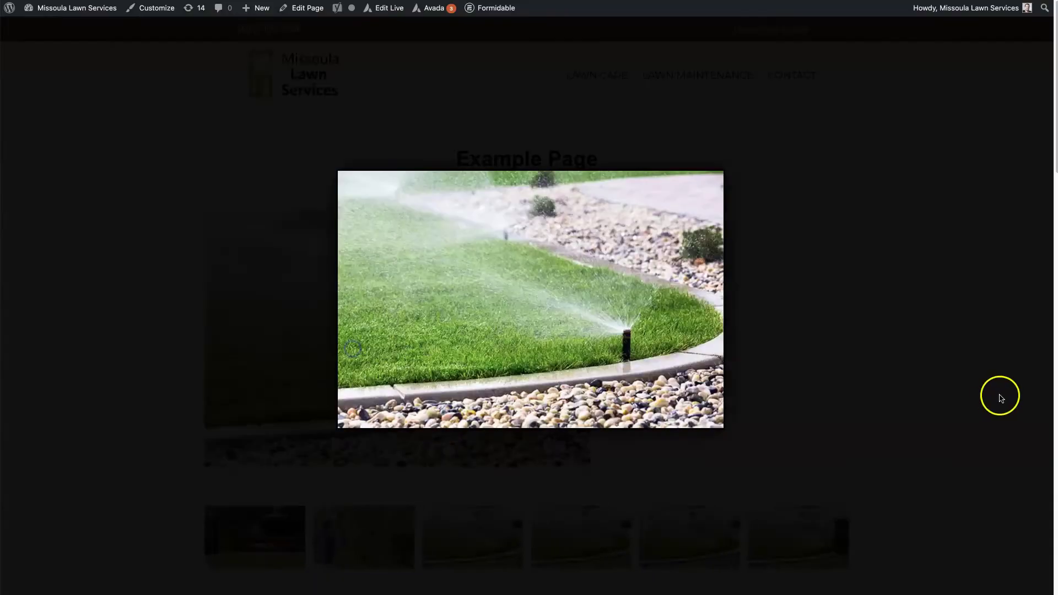
pyautogui.click(898, 346)
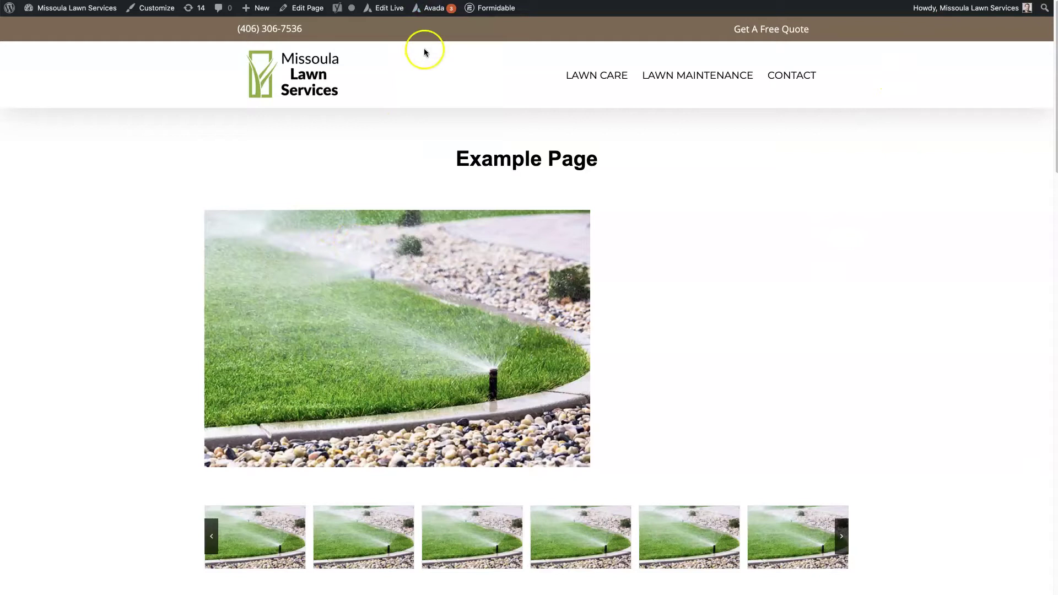
# Open Example Page for editing in Avada Builder in a new tab.
pyautogui.rightClick(305, 14)
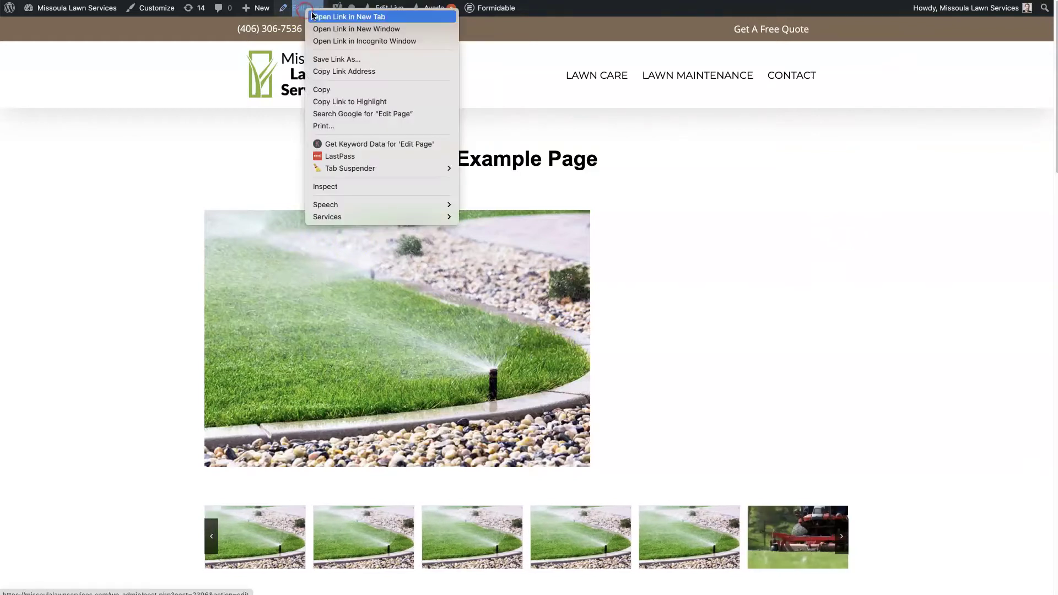
pyautogui.click(886, 69)
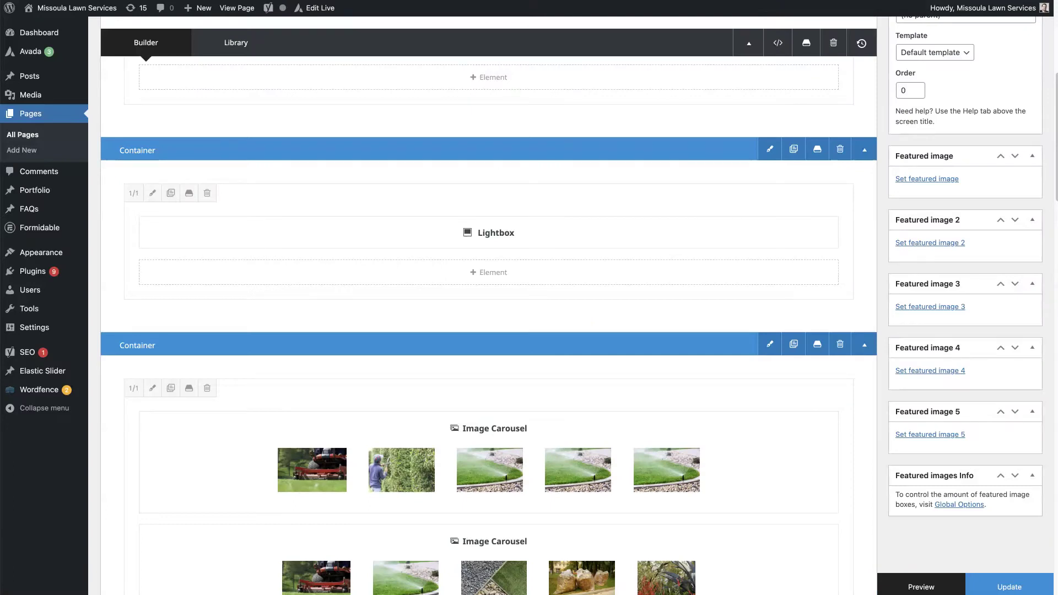
pyautogui.scroll(6, 518, 255)
pyautogui.click(560, 107)
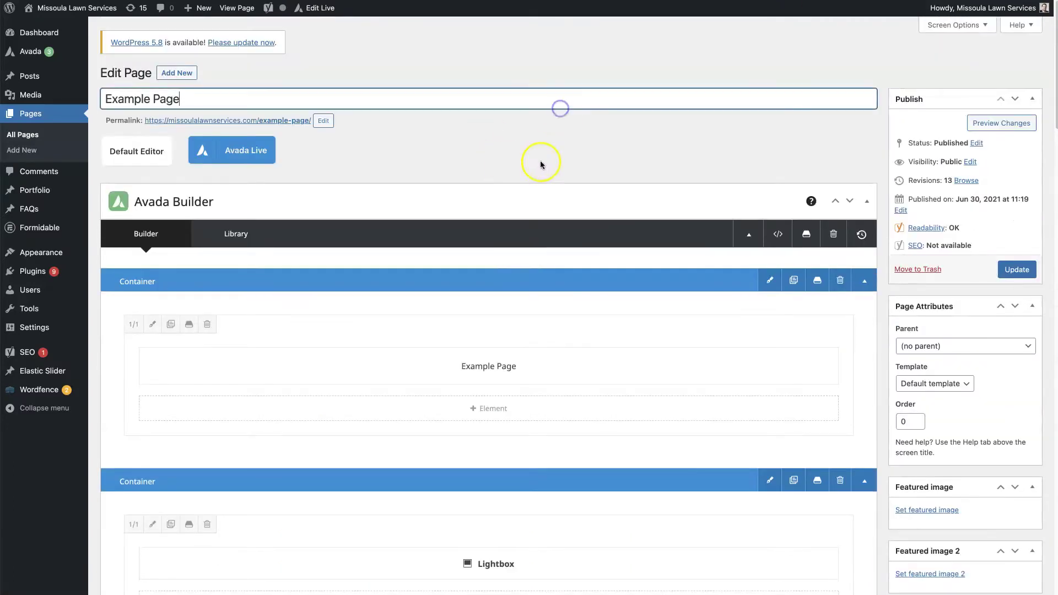
pyautogui.click(543, 161)
pyautogui.scroll(-4, 585, 424)
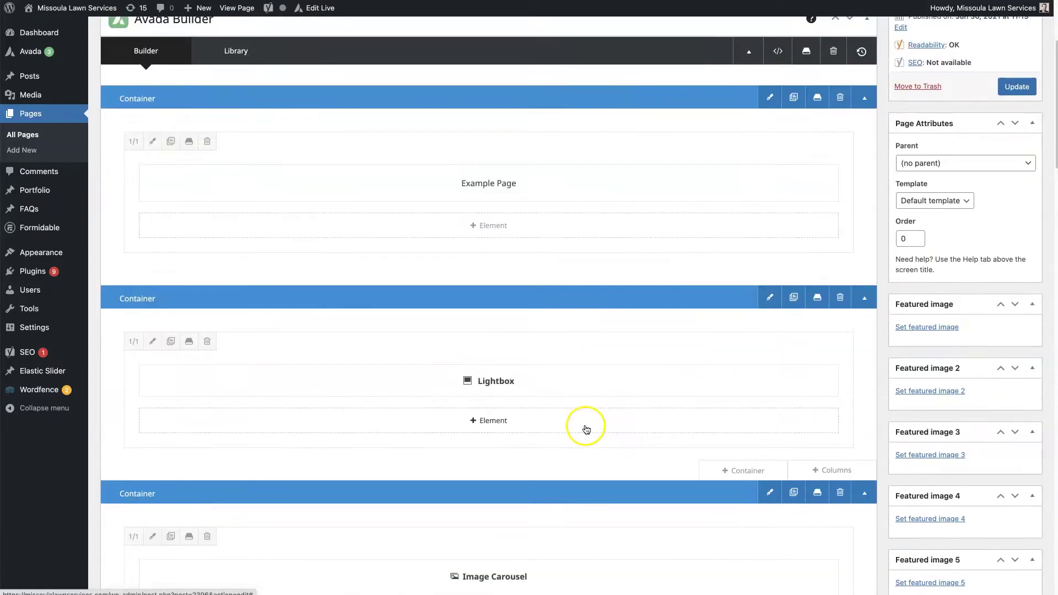
pyautogui.scroll(-1, 585, 429)
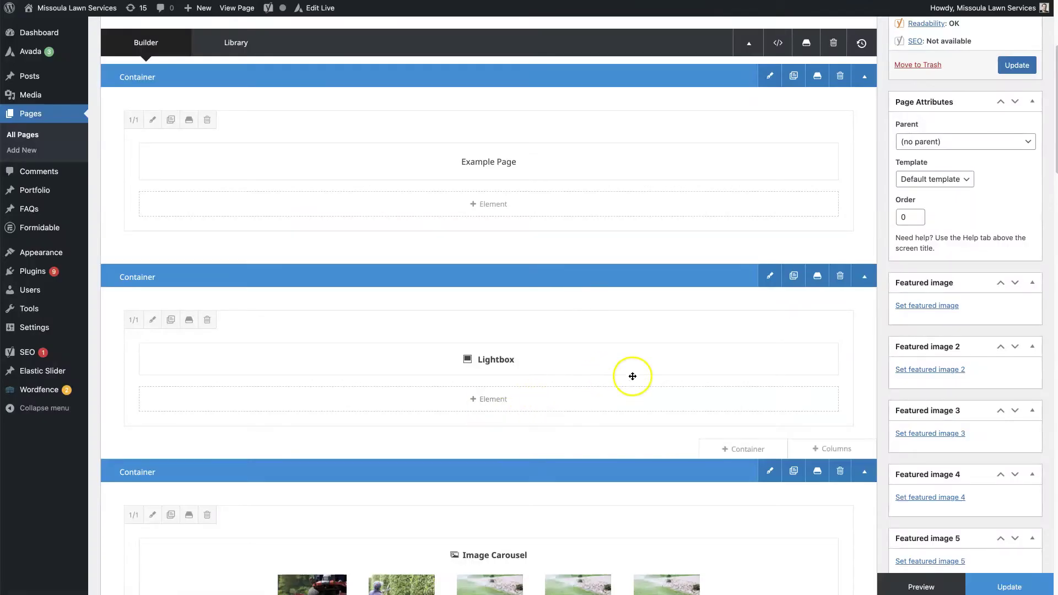
# Insert an empty 1/1 container after the Lightbox section.
pyautogui.moveTo(629, 369)
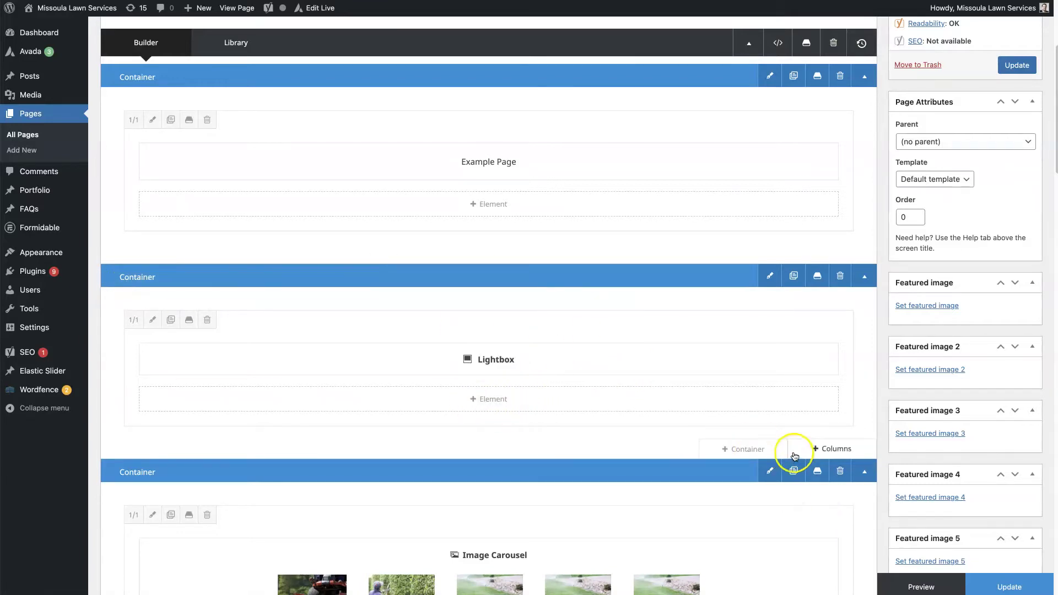
pyautogui.click(742, 451)
pyautogui.click(394, 160)
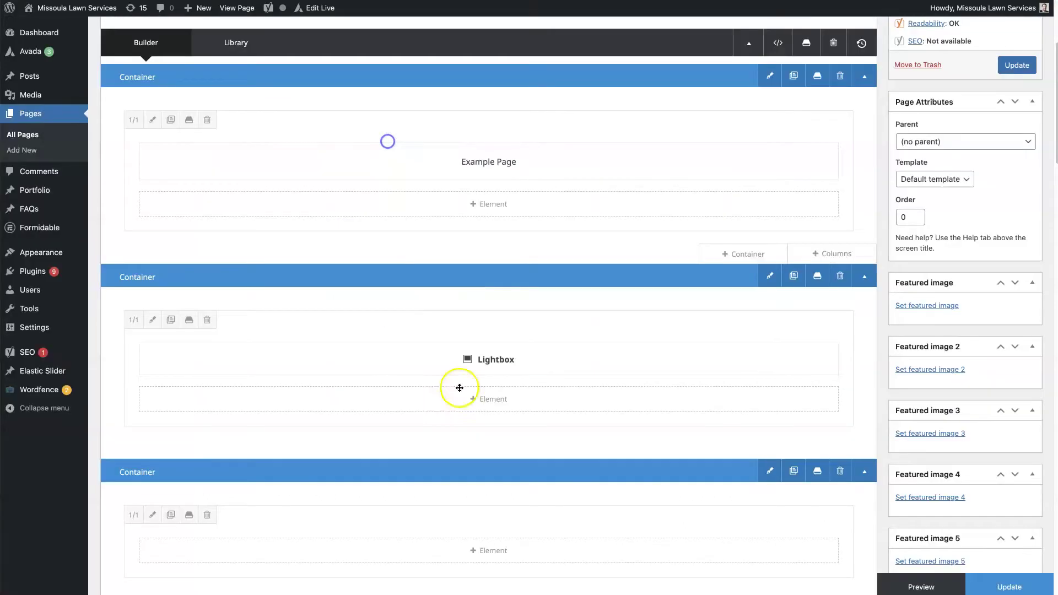
pyautogui.scroll(-3, 713, 535)
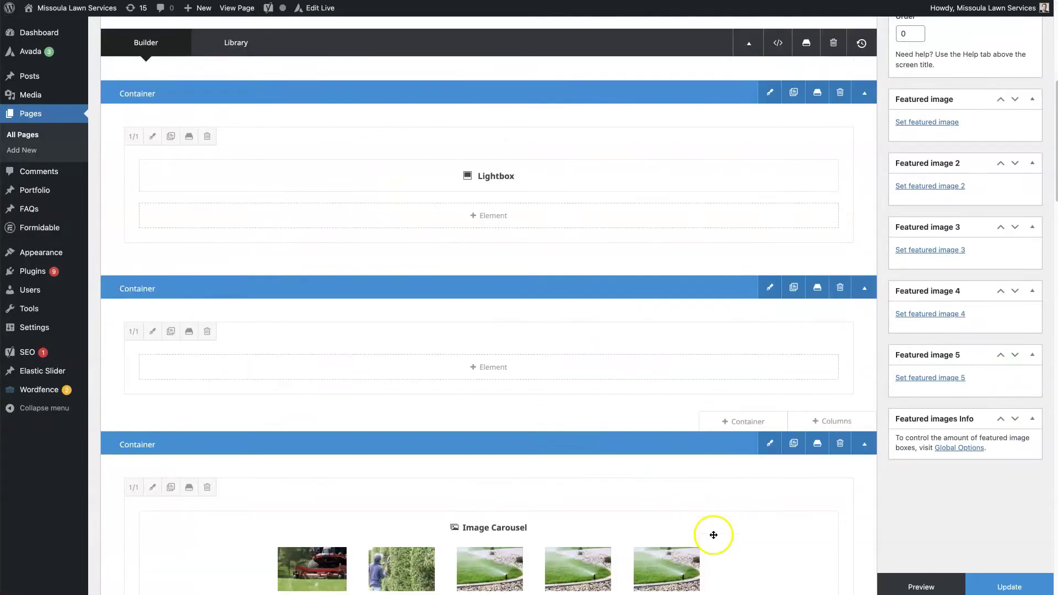
# Add a Lightbox element to the new container and begin choosing its full image.
pyautogui.click(488, 371)
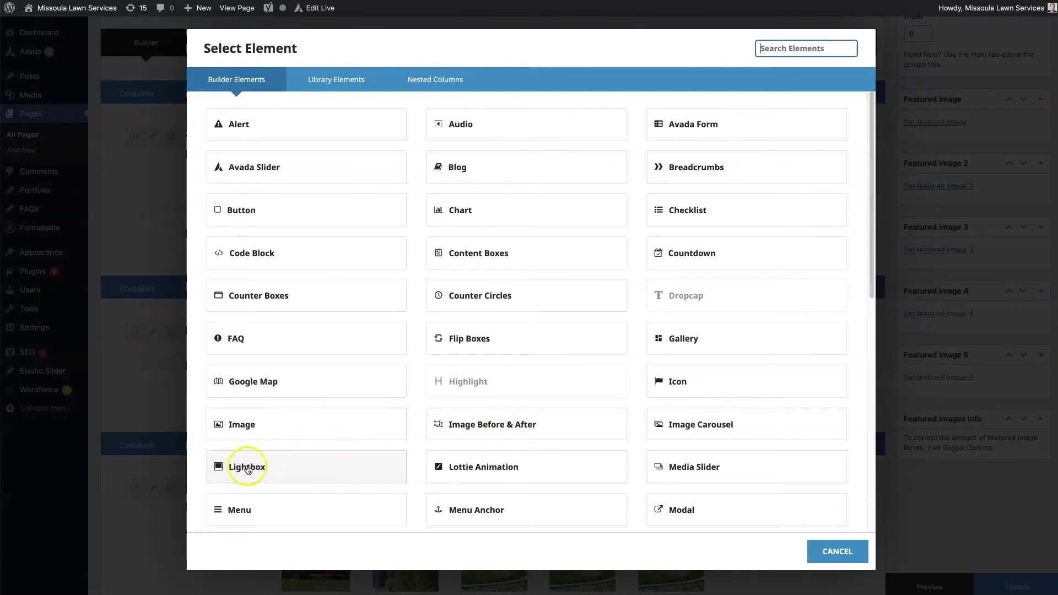
pyautogui.click(257, 472)
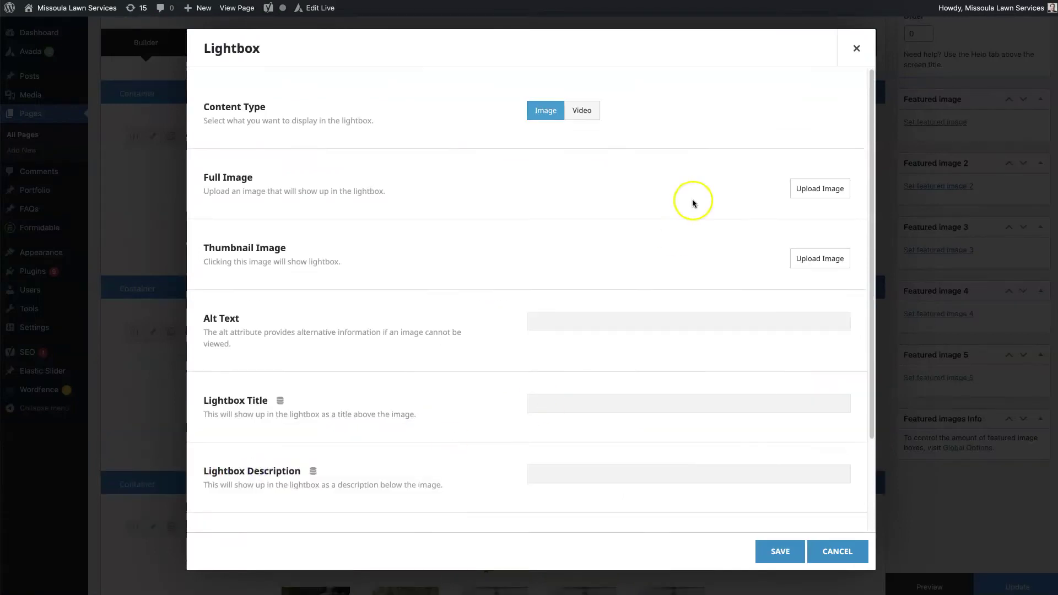
pyautogui.moveTo(208, 177); pyautogui.dragTo(247, 176)
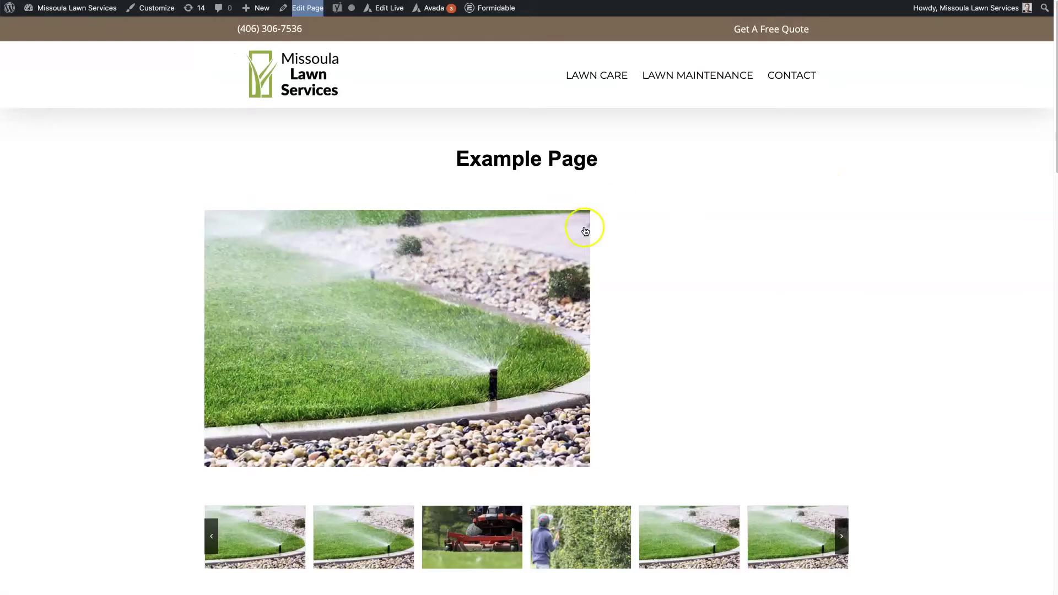
pyautogui.click(512, 285)
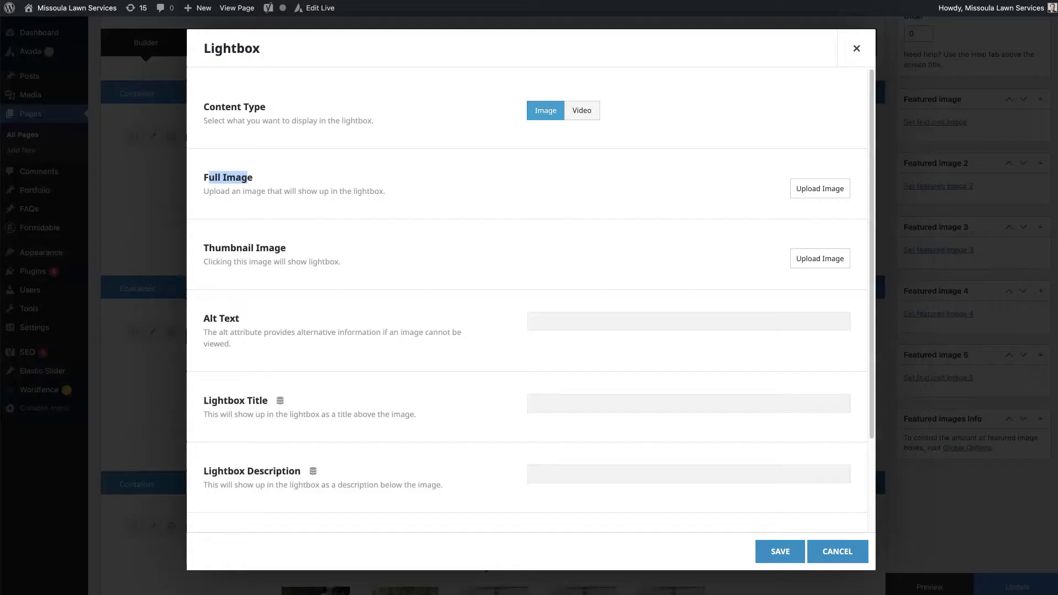
pyautogui.click(818, 189)
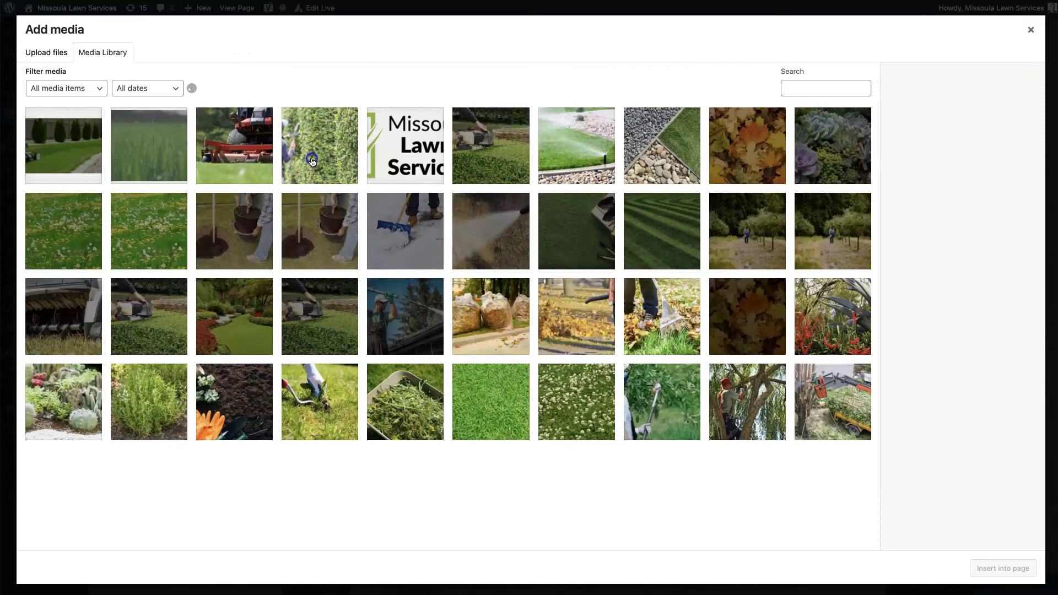
# Insert the lawn mower photo with the hedge row as the Lightbox's image.
pyautogui.click(311, 161)
pyautogui.click(241, 165)
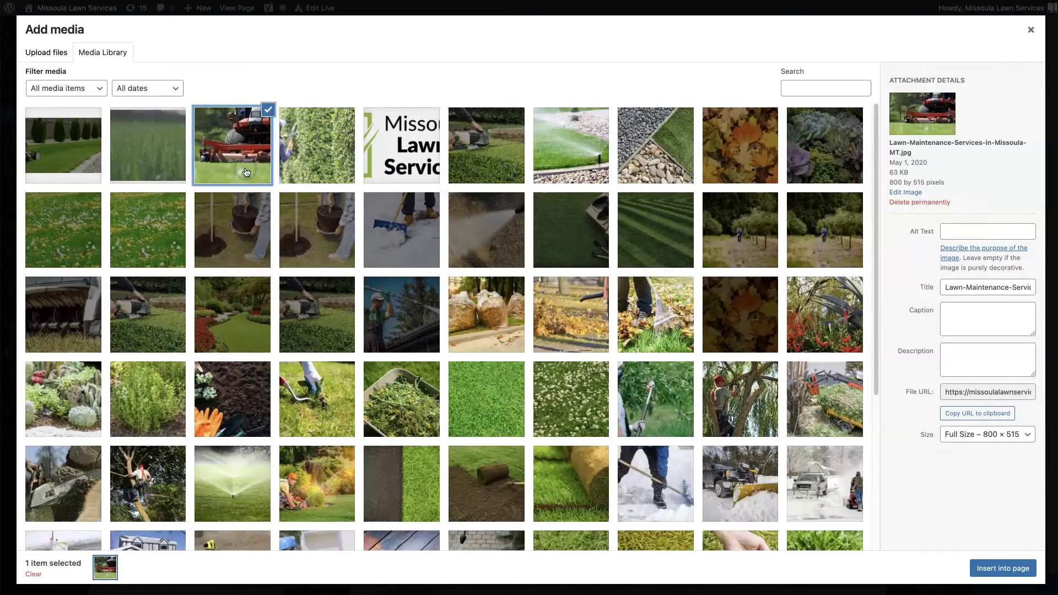
pyautogui.click(672, 157)
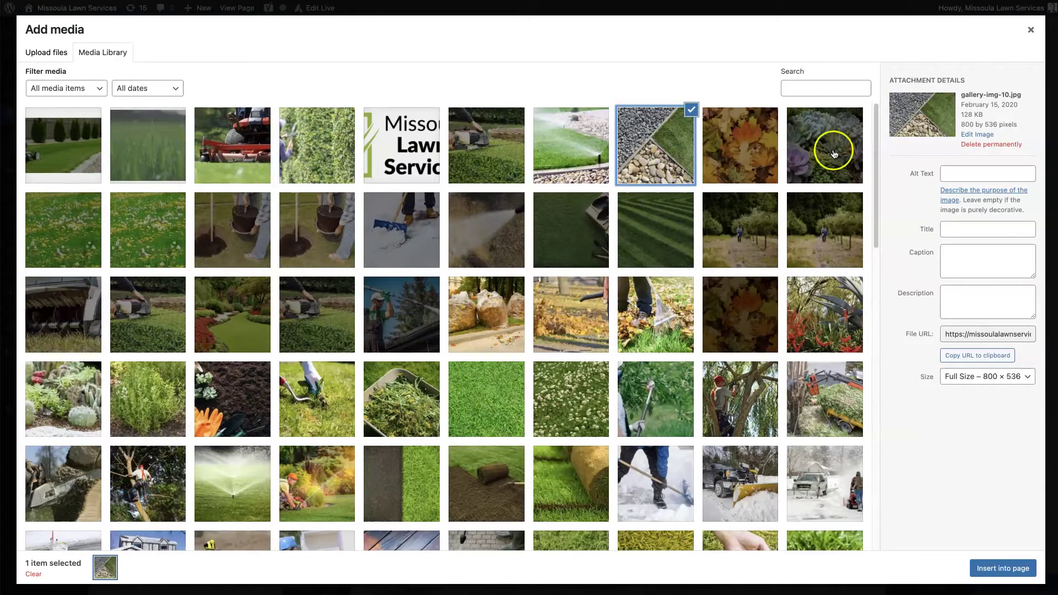
pyautogui.click(86, 163)
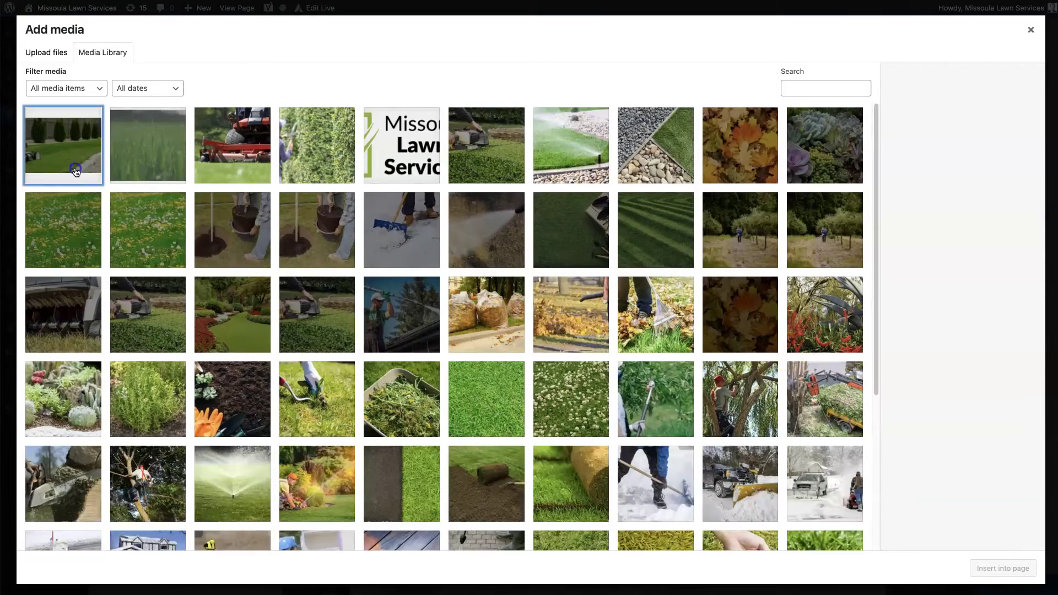
pyautogui.click(989, 568)
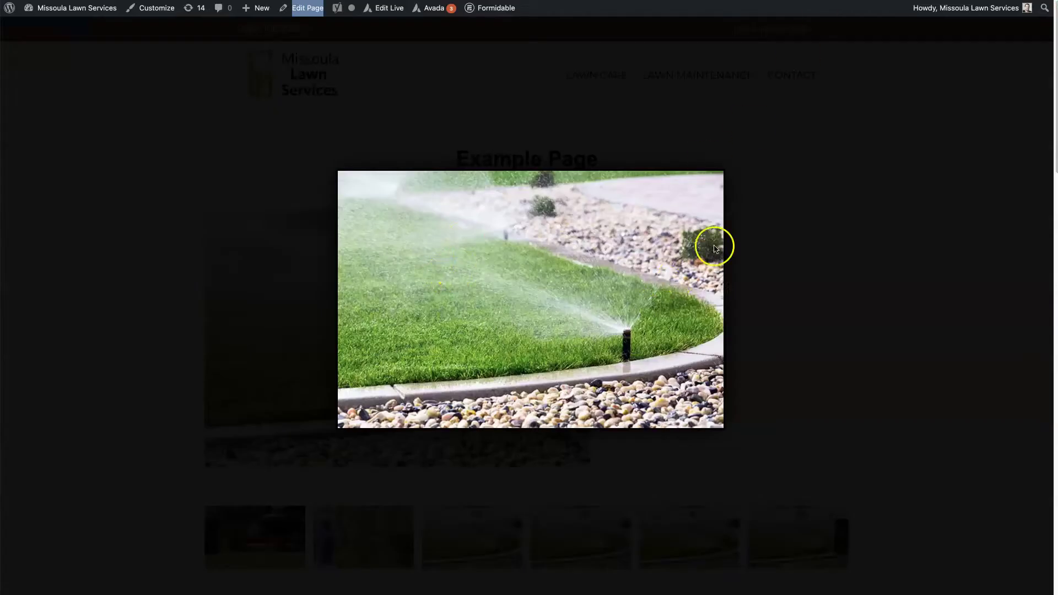
pyautogui.click(802, 235)
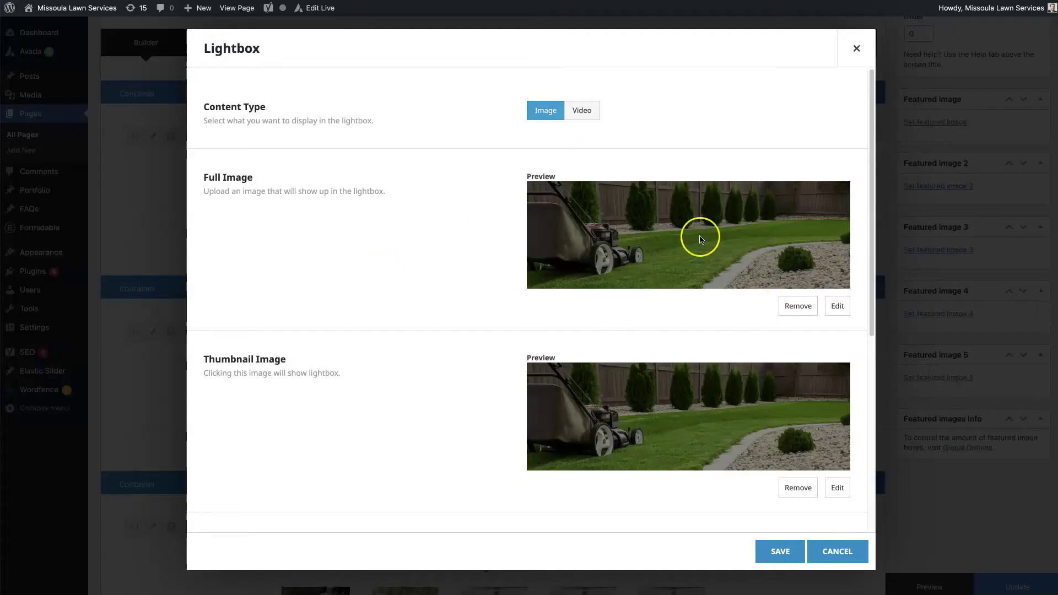
# Save the mower Lightbox element and preview the updated Example Page.
pyautogui.scroll(-5, 682, 463)
pyautogui.scroll(-3, 683, 467)
pyautogui.scroll(6, 683, 467)
pyautogui.click(763, 552)
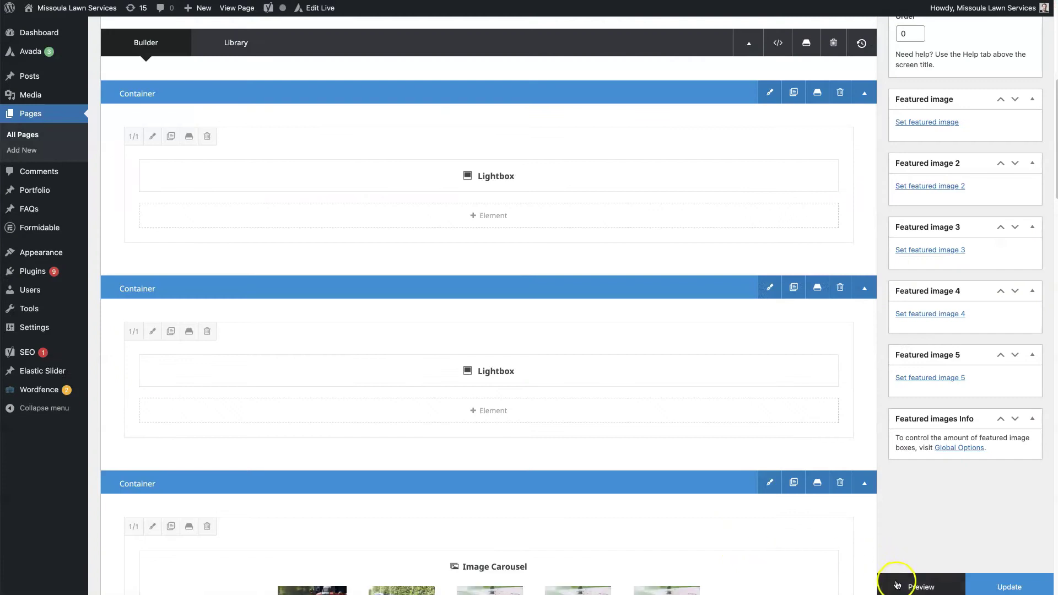
pyautogui.click(912, 587)
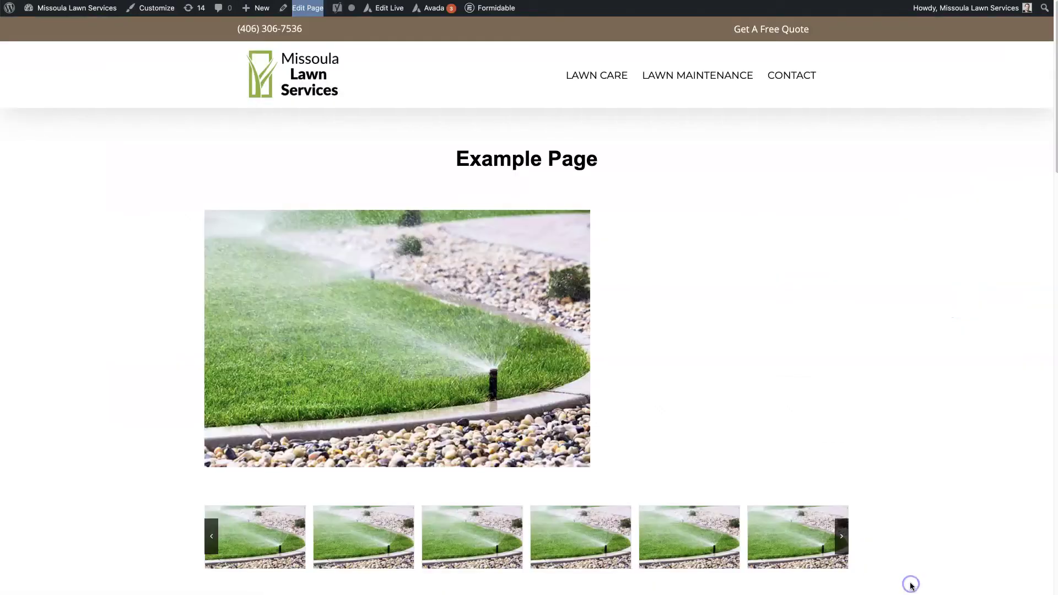
# Confirm the mower image enlarges in its lightbox on the preview, then close it.
pyautogui.click(956, 398)
pyautogui.scroll(-5, 956, 398)
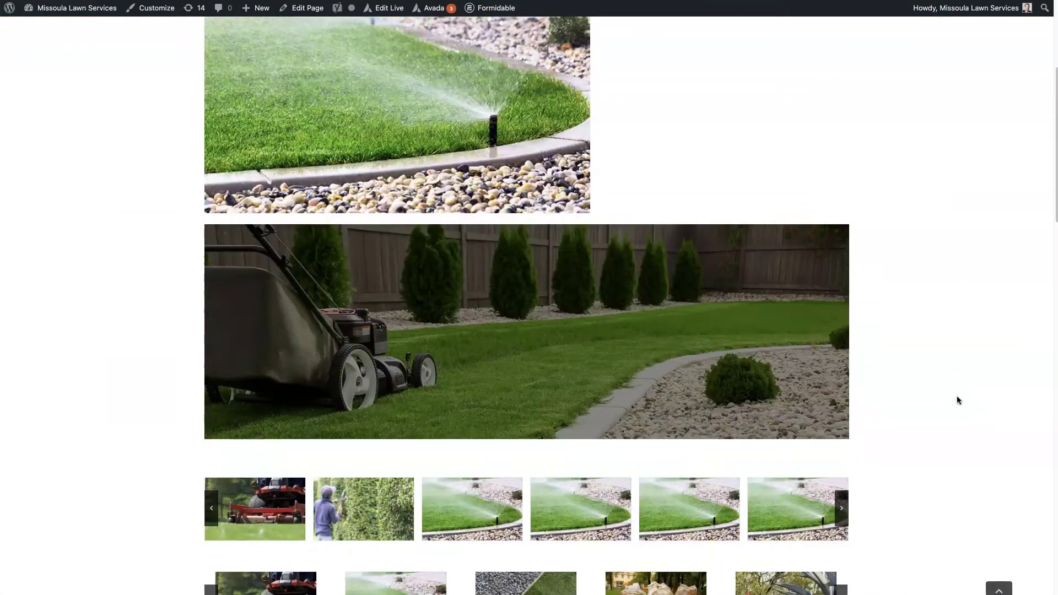
pyautogui.click(507, 321)
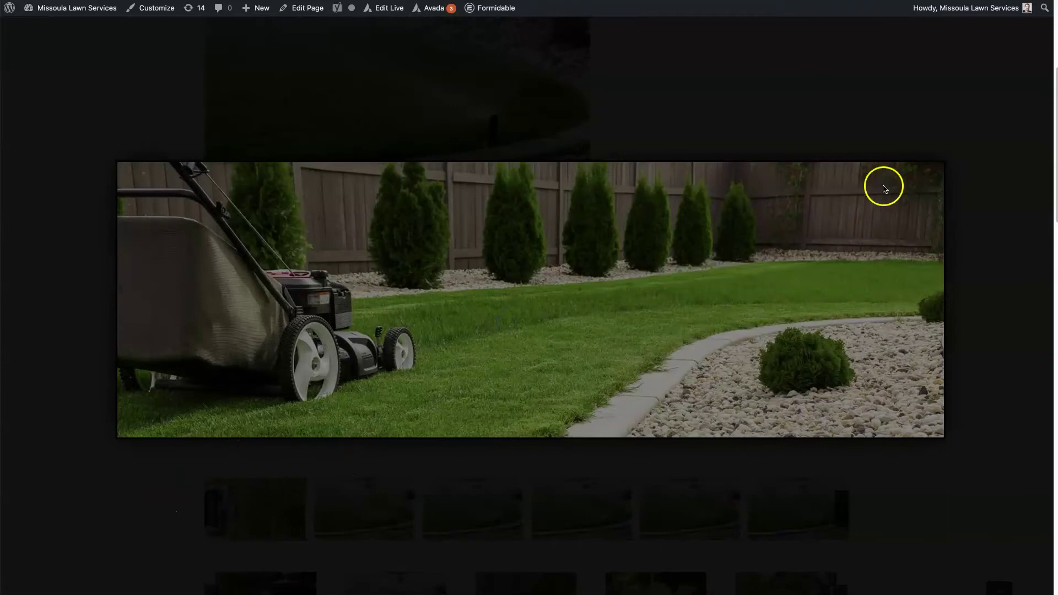
pyautogui.click(959, 119)
pyautogui.scroll(2, 962, 16)
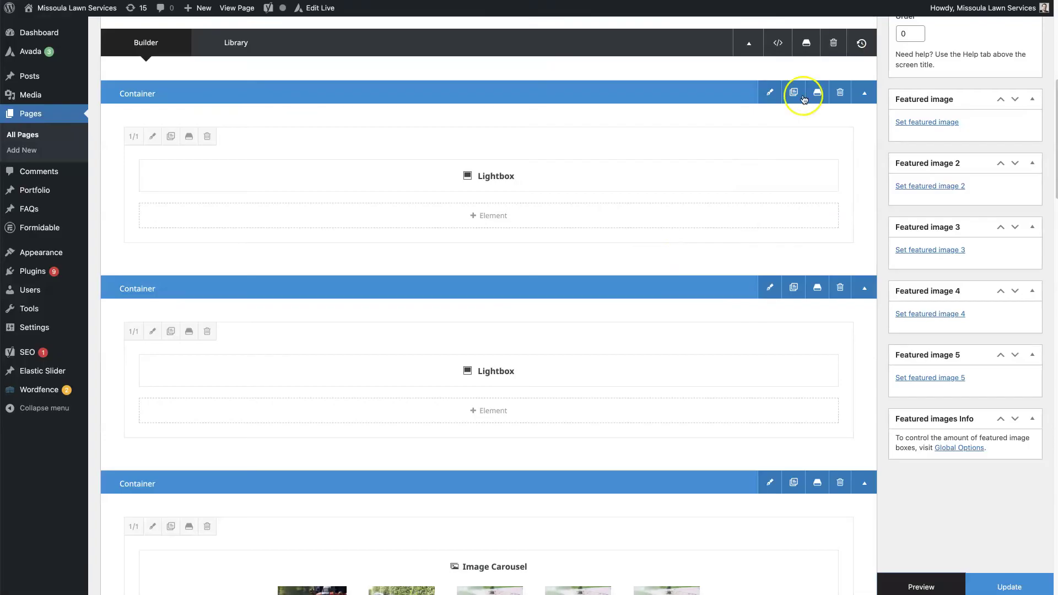
pyautogui.scroll(1, 645, 265)
# Delete the old sprinkler Lightbox container and close the enlarged mower image on the page.
pyautogui.click(839, 128)
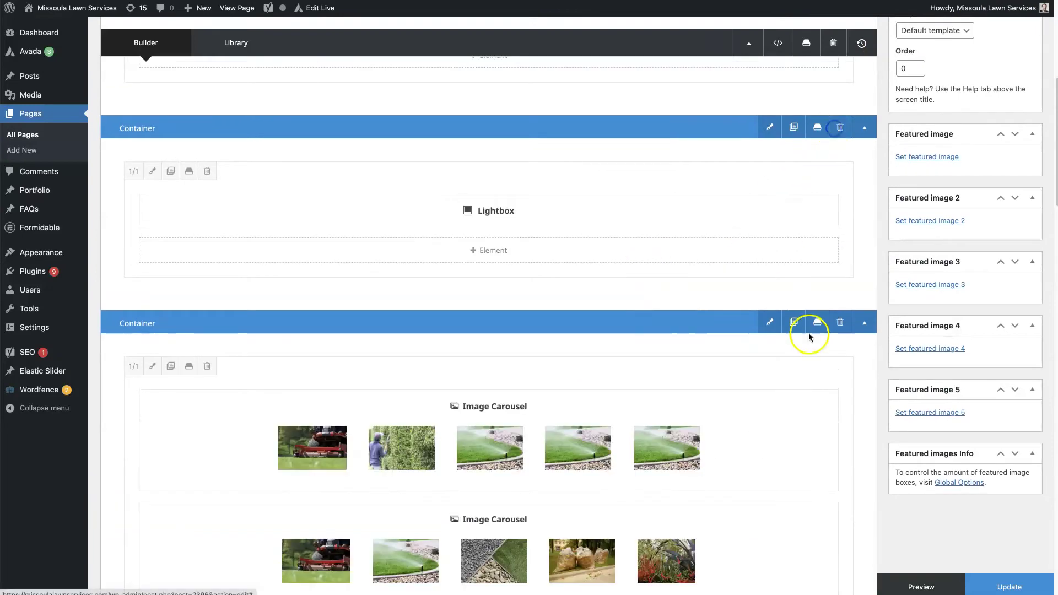
pyautogui.scroll(1, 808, 337)
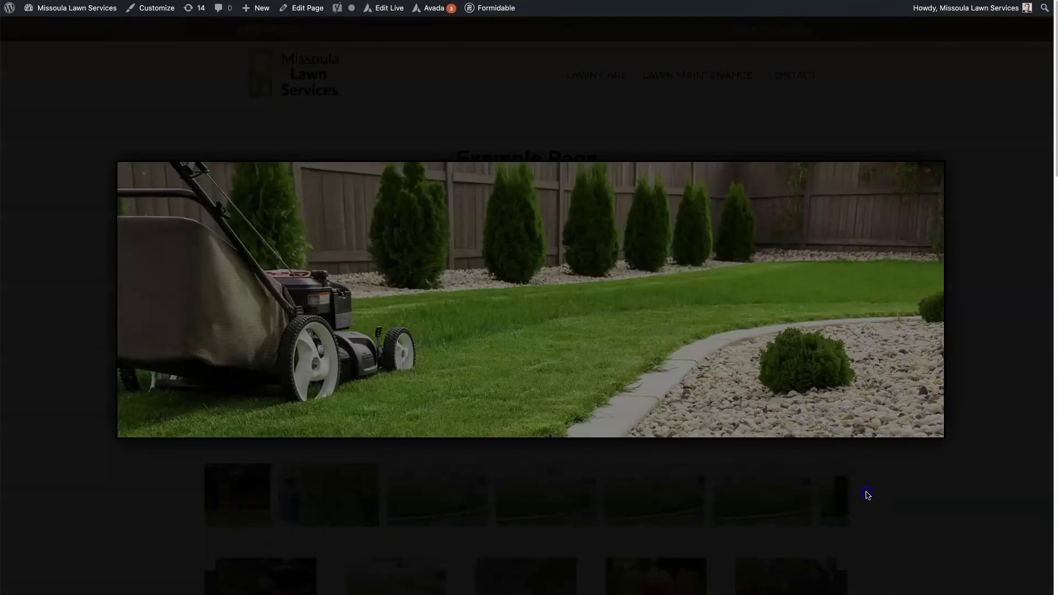
pyautogui.click(866, 495)
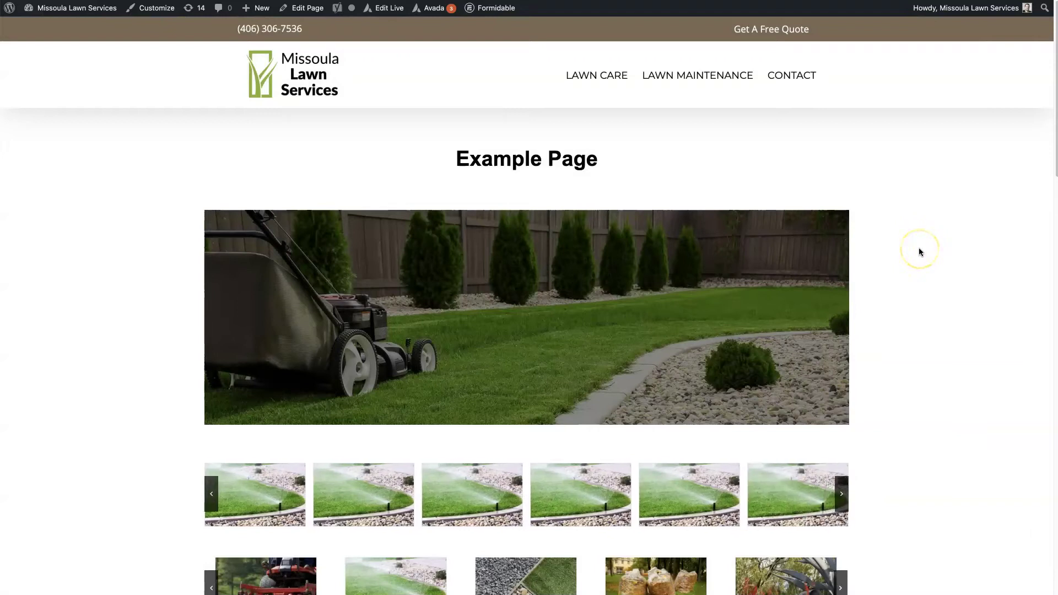
# Go to Avada Global Options from the admin bar and browse the Lightbox section.
pyautogui.moveTo(433, 9)
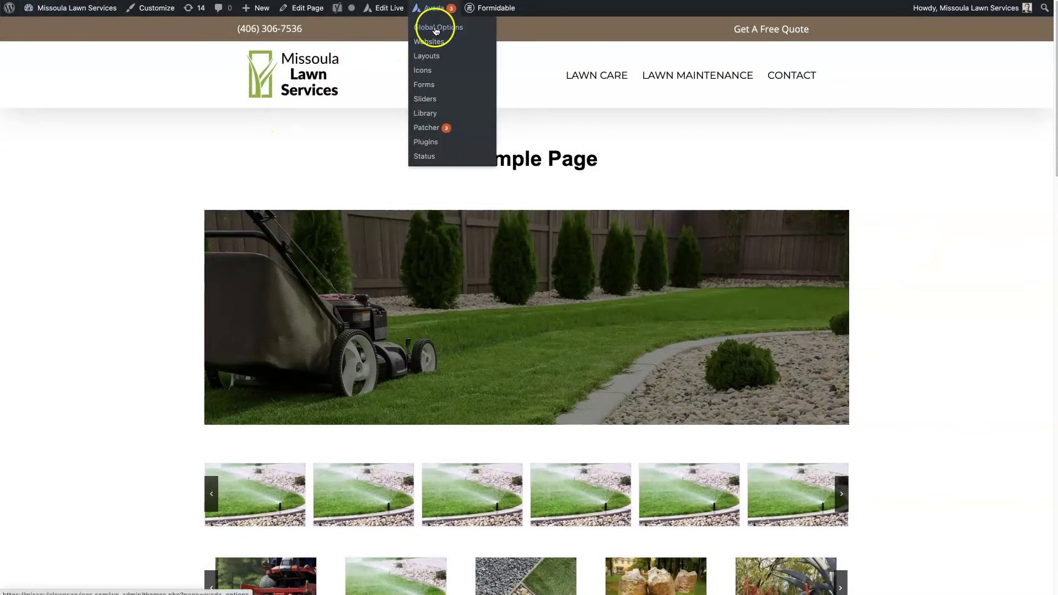
pyautogui.rightClick(436, 30)
pyautogui.click(881, 48)
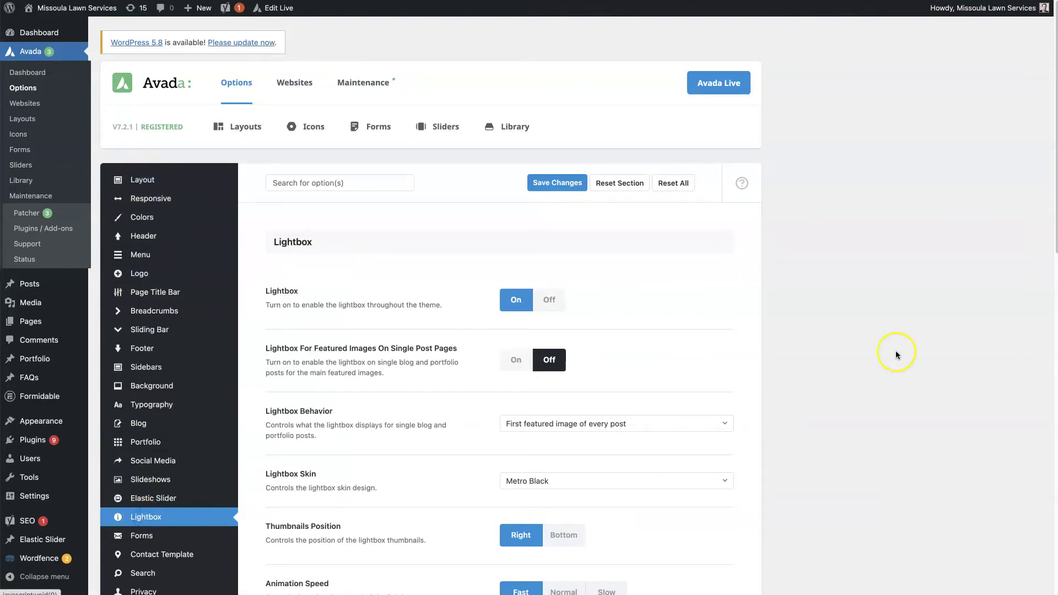
pyautogui.scroll(-3, 895, 351)
pyautogui.scroll(-10, 495, 278)
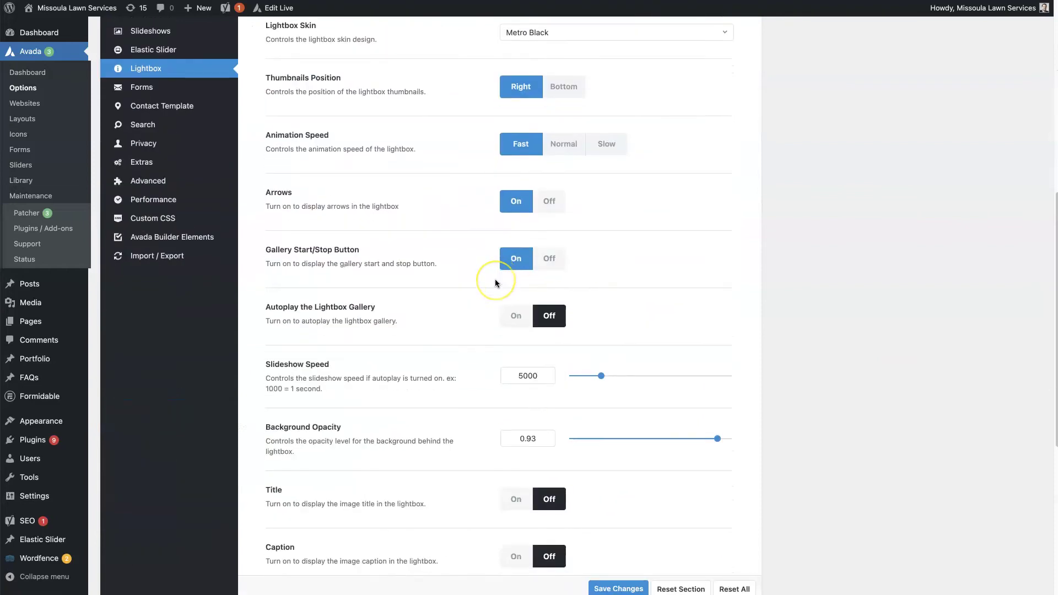
pyautogui.scroll(15, 499, 413)
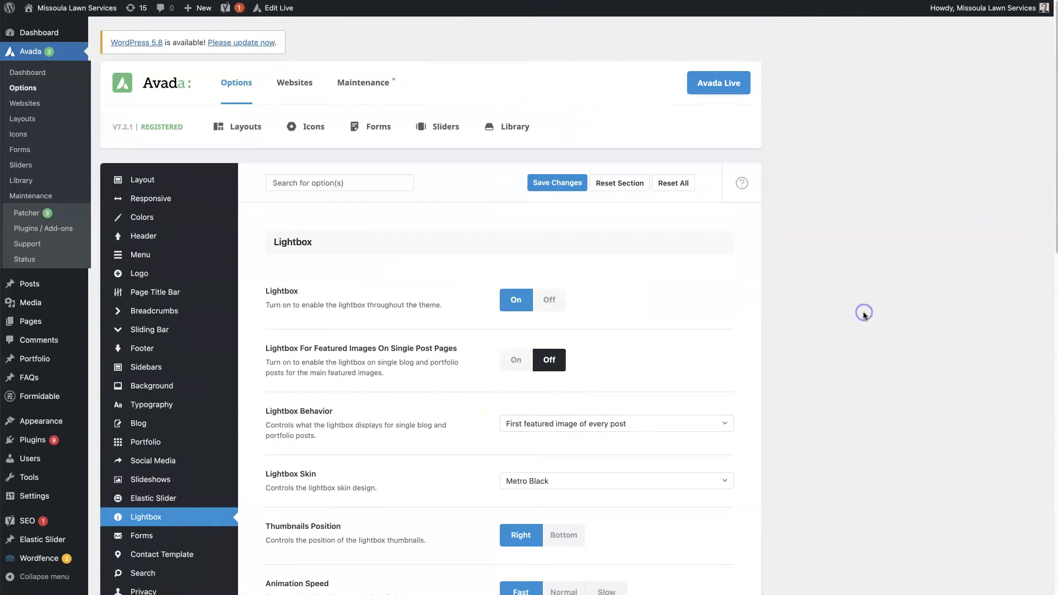
pyautogui.scroll(-1, 864, 314)
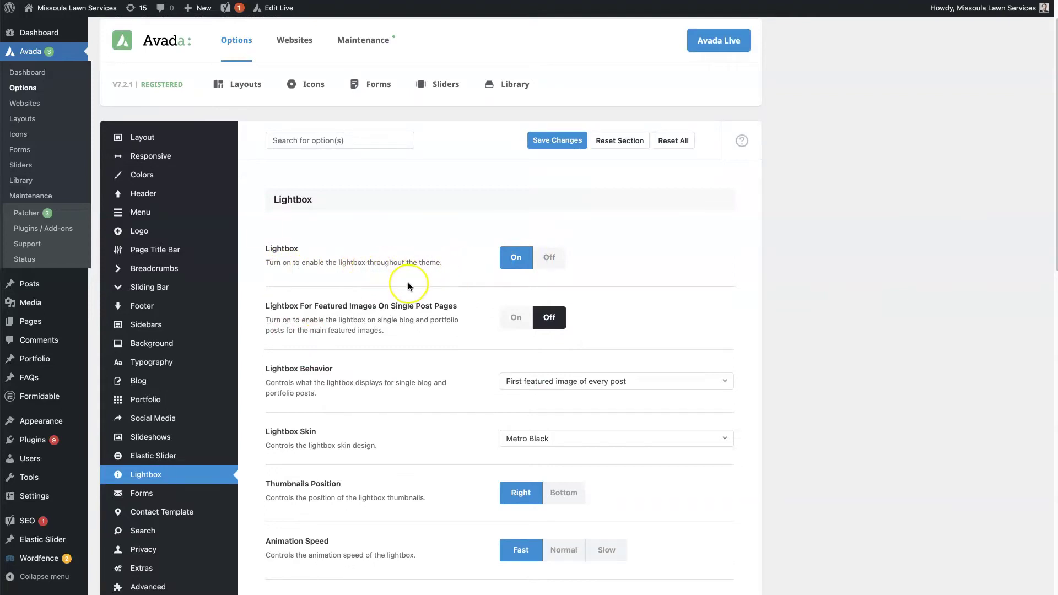
pyautogui.click(549, 258)
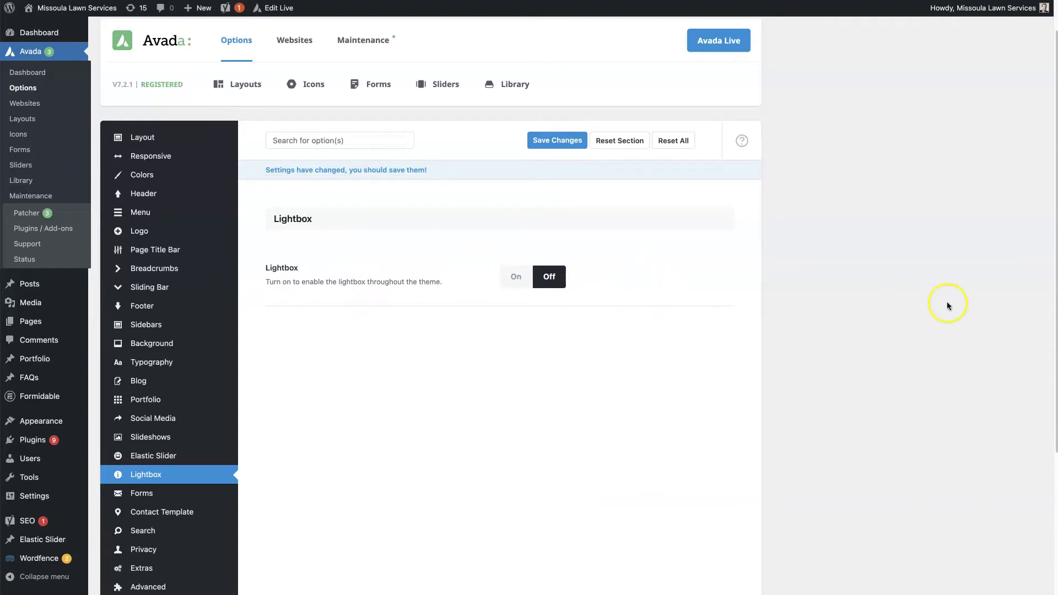
pyautogui.click(511, 279)
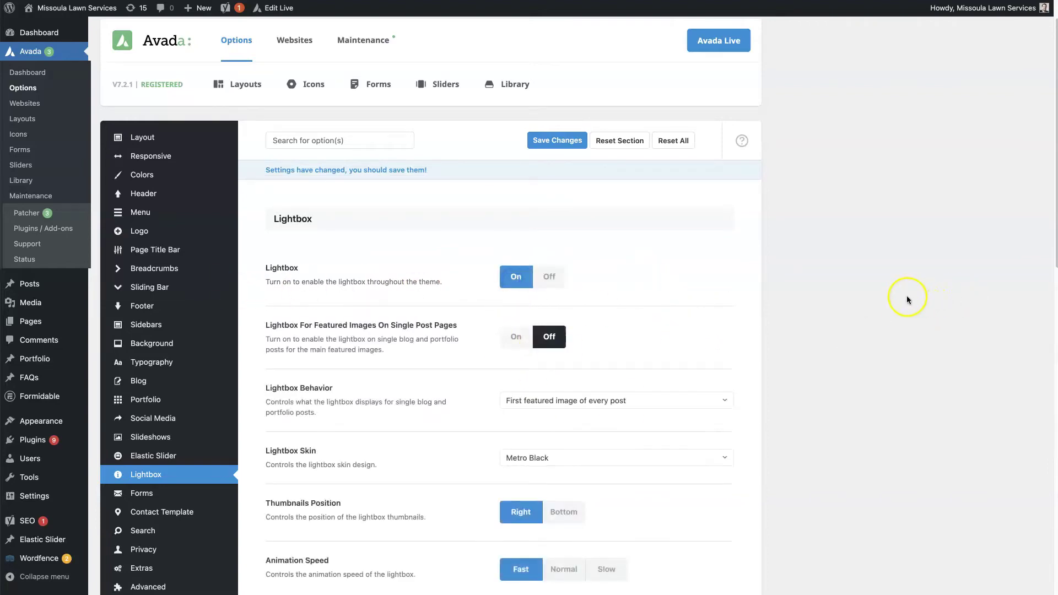
pyautogui.scroll(-2, 784, 312)
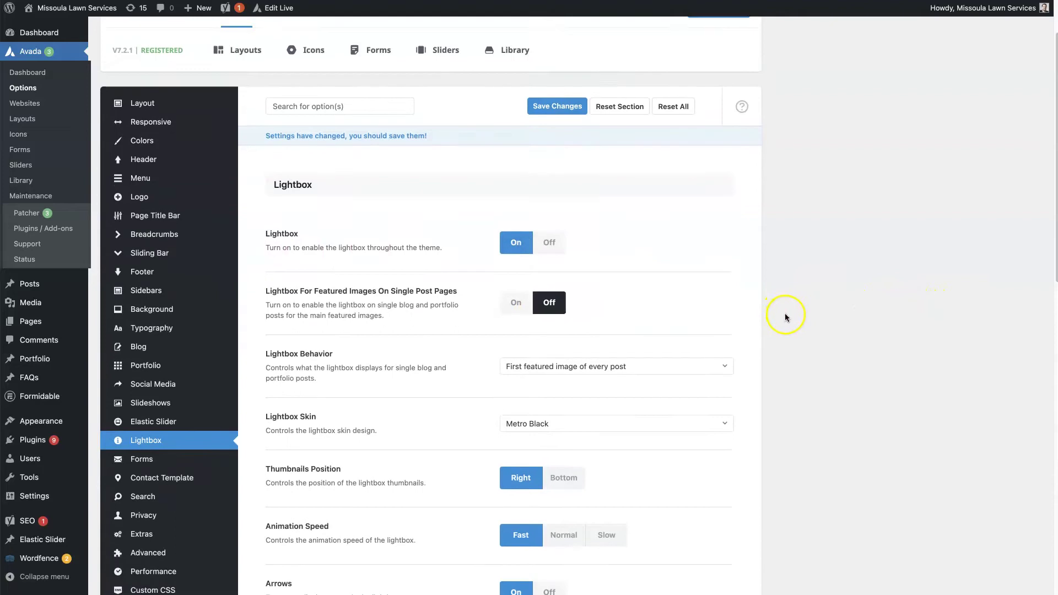
pyautogui.scroll(-1, 470, 218)
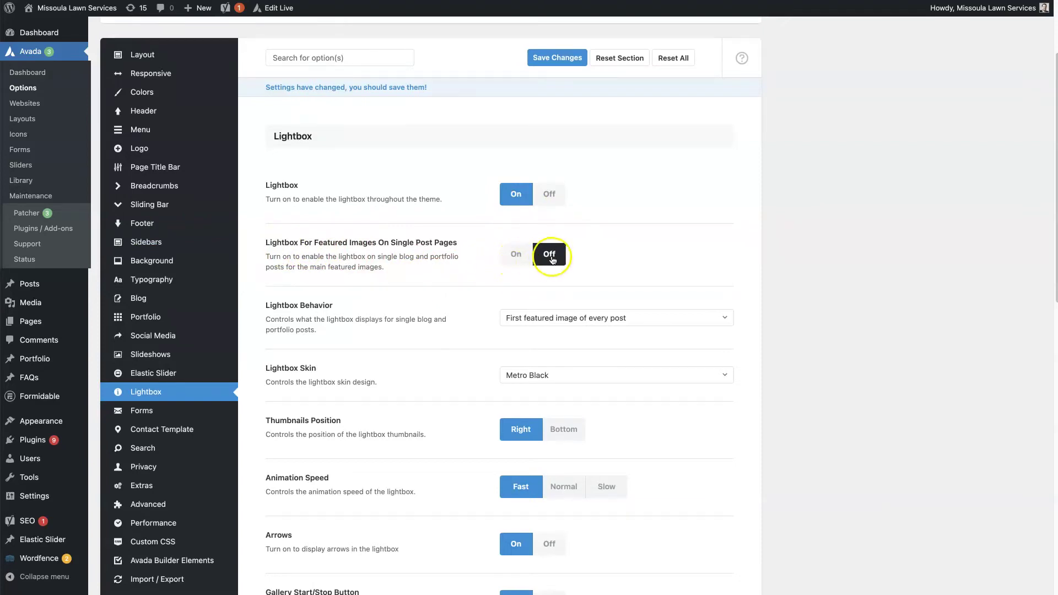
pyautogui.scroll(-3, 855, 317)
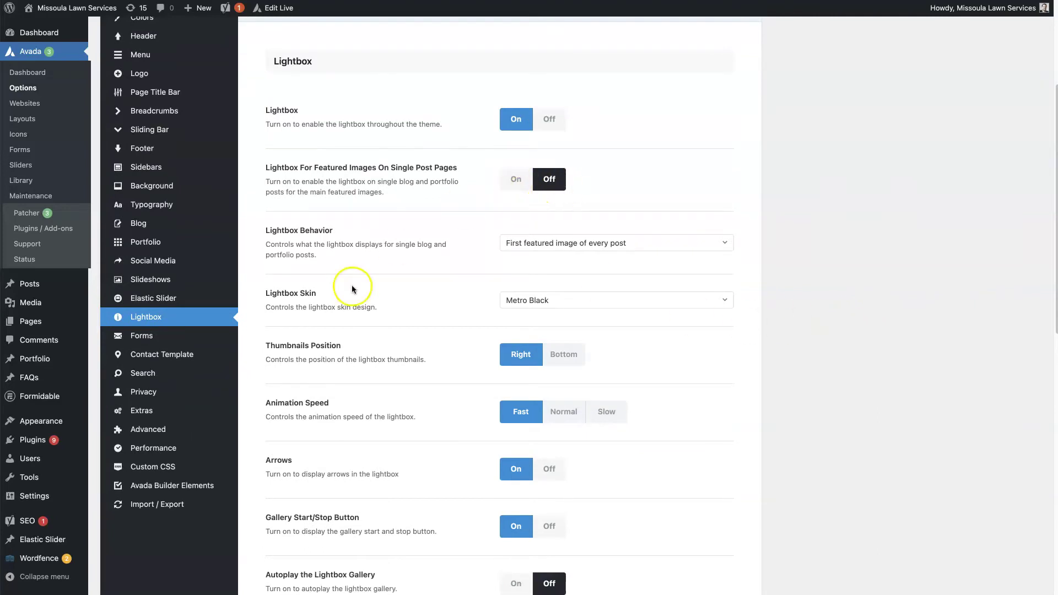
pyautogui.scroll(-4, 352, 287)
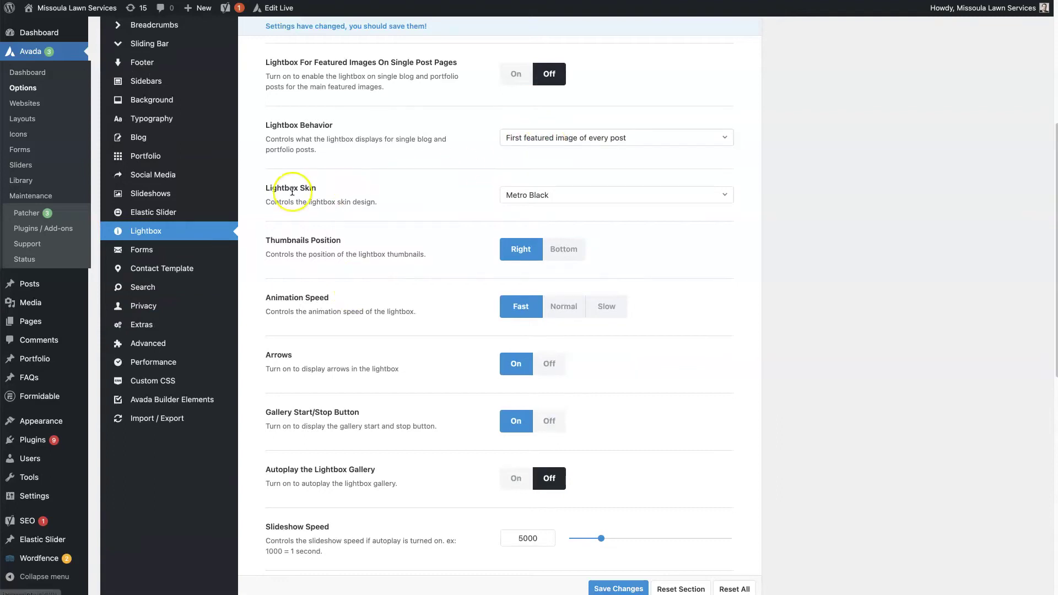
# Set Lightbox Skin to Light and test it on the mower image preview.
pyautogui.click(601, 195)
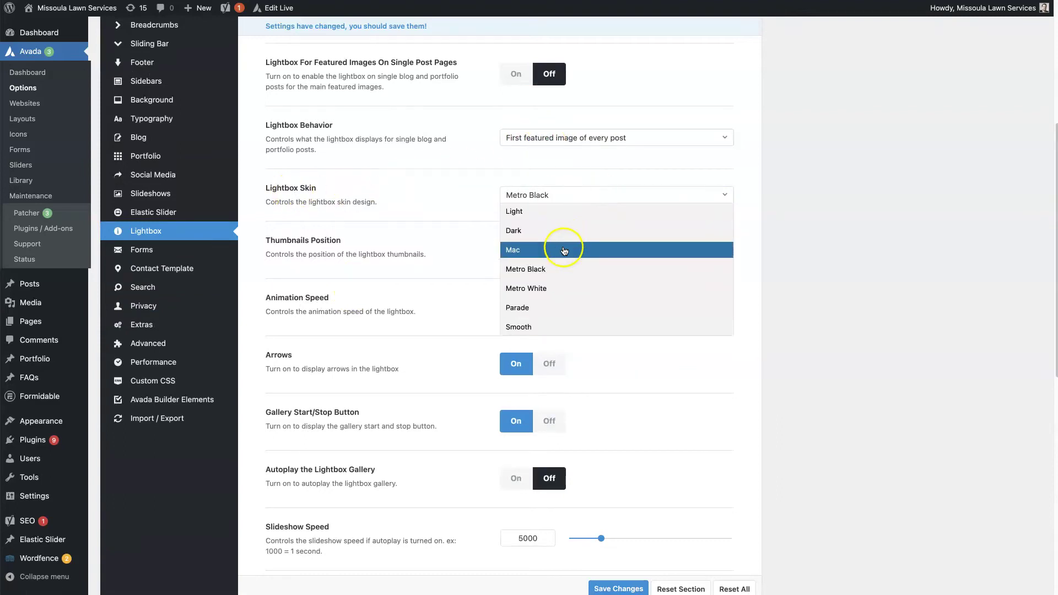
pyautogui.click(534, 211)
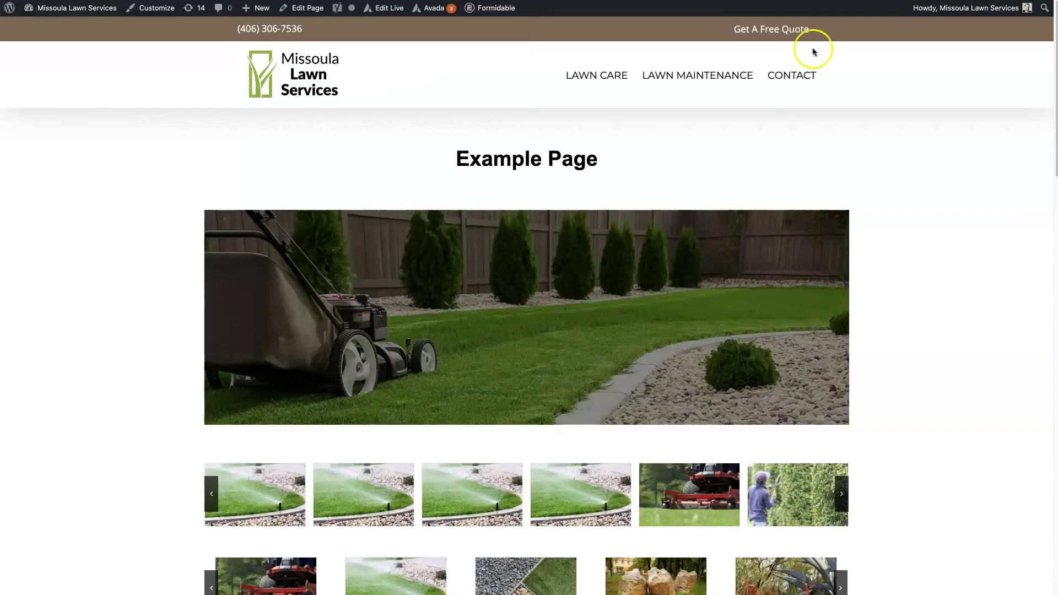
pyautogui.click(667, 319)
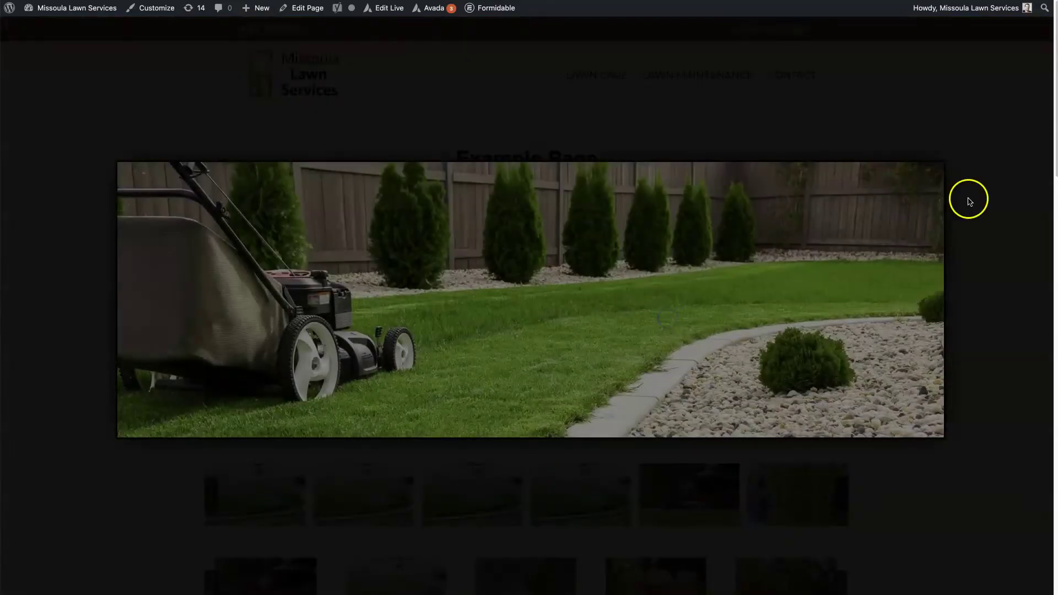
pyautogui.click(960, 481)
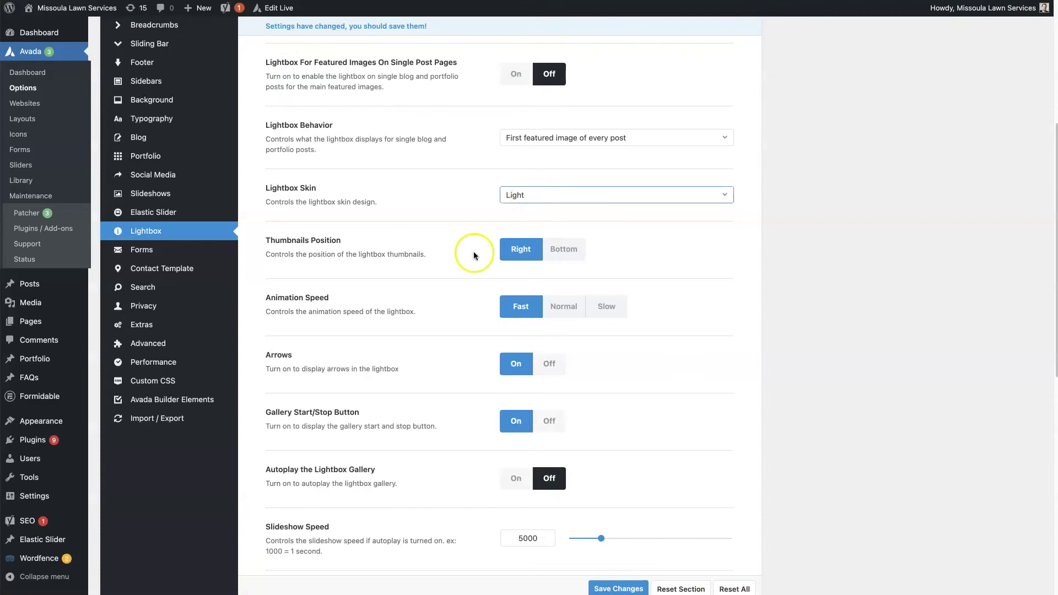
pyautogui.scroll(-2, 435, 289)
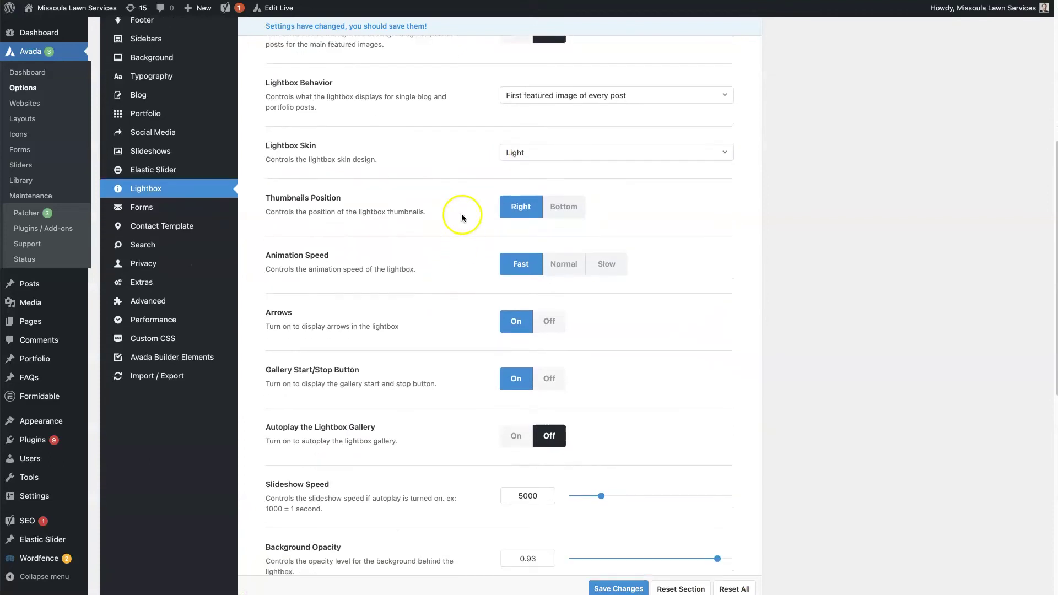
pyautogui.scroll(-2, 438, 289)
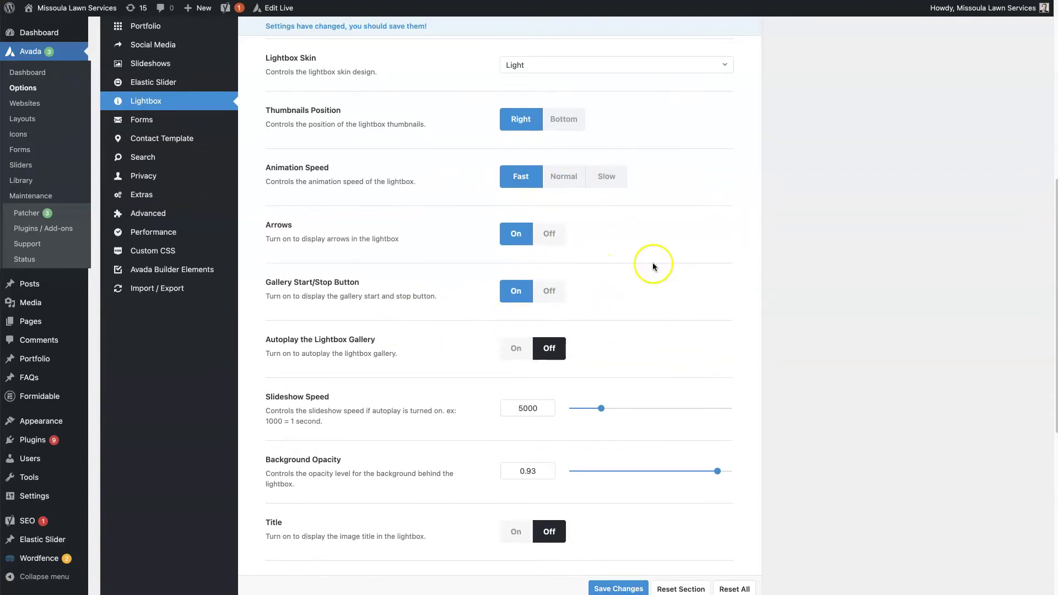
pyautogui.scroll(-2, 652, 275)
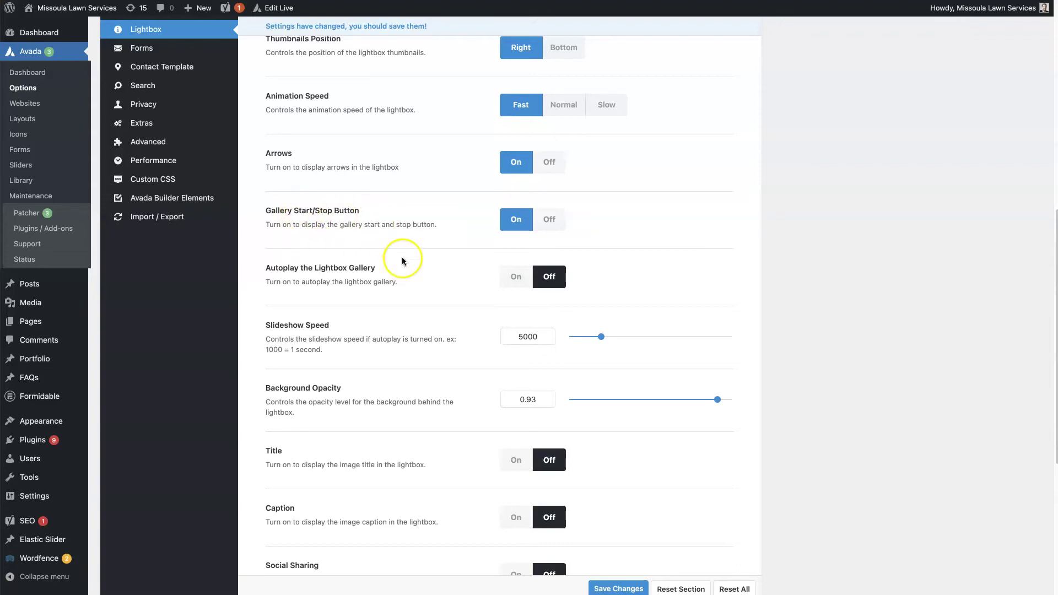
pyautogui.scroll(-3, 444, 306)
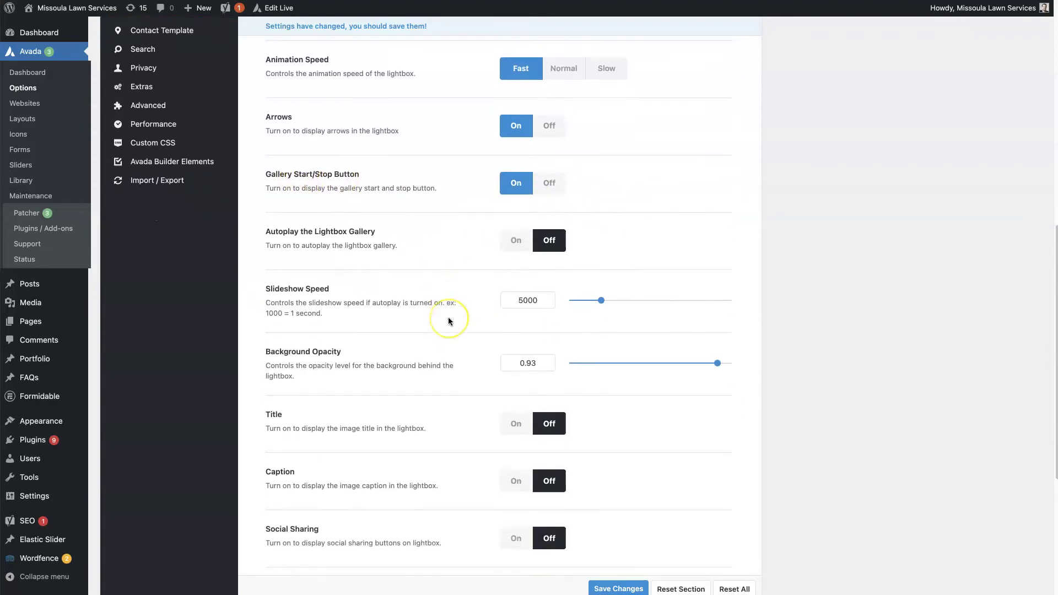
pyautogui.scroll(-2, 425, 314)
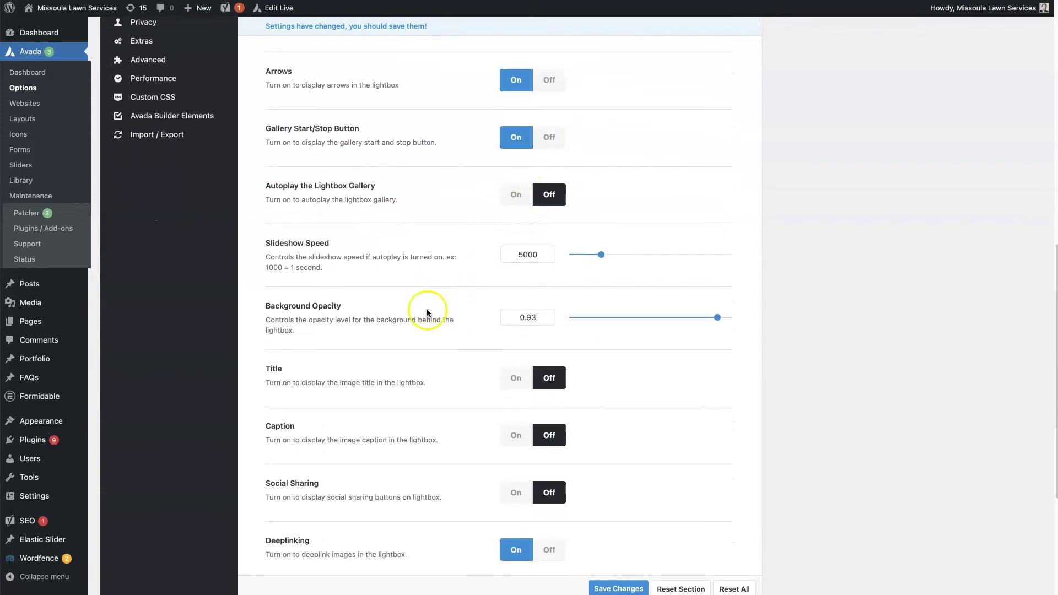
pyautogui.scroll(-2, 444, 313)
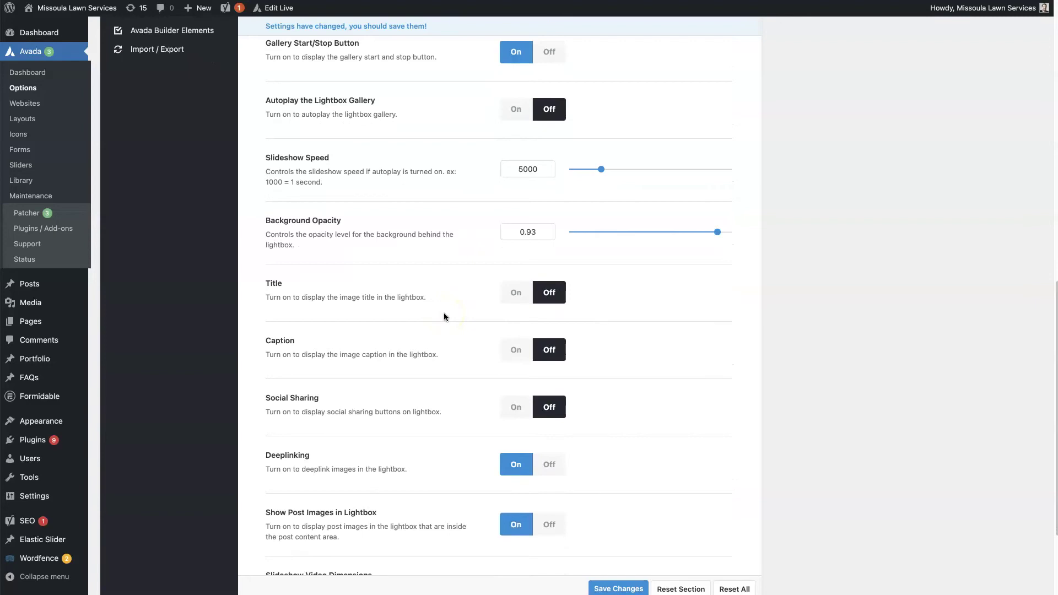
pyautogui.scroll(-1, 444, 313)
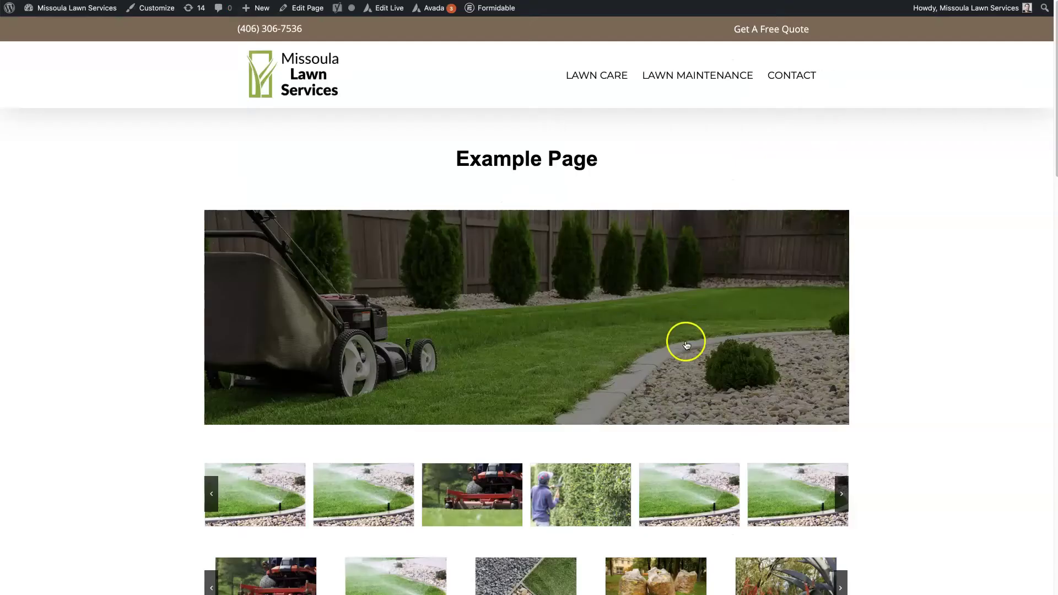
pyautogui.click(685, 339)
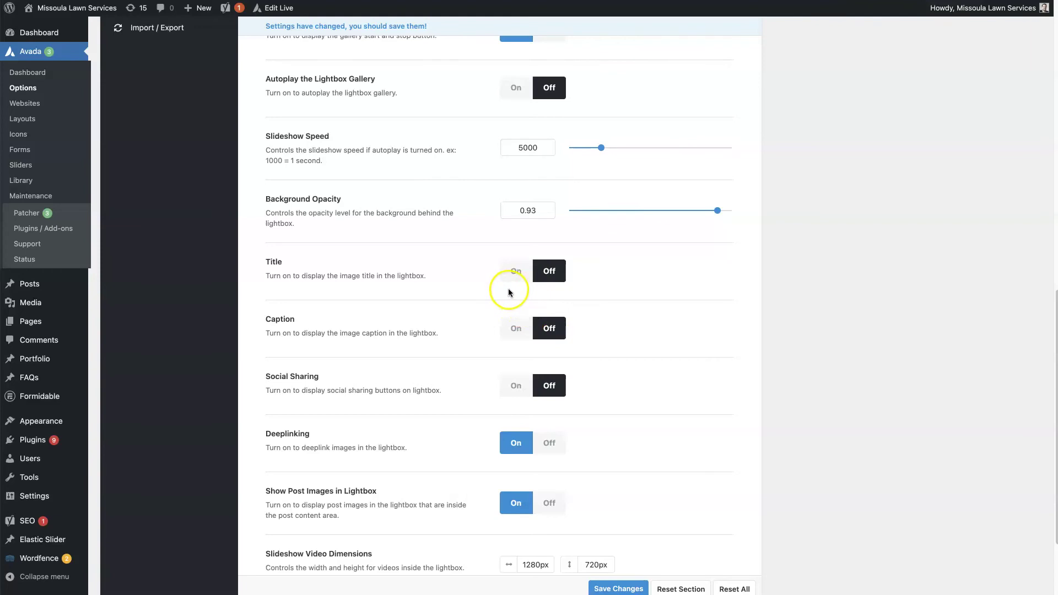
pyautogui.scroll(-1, 693, 353)
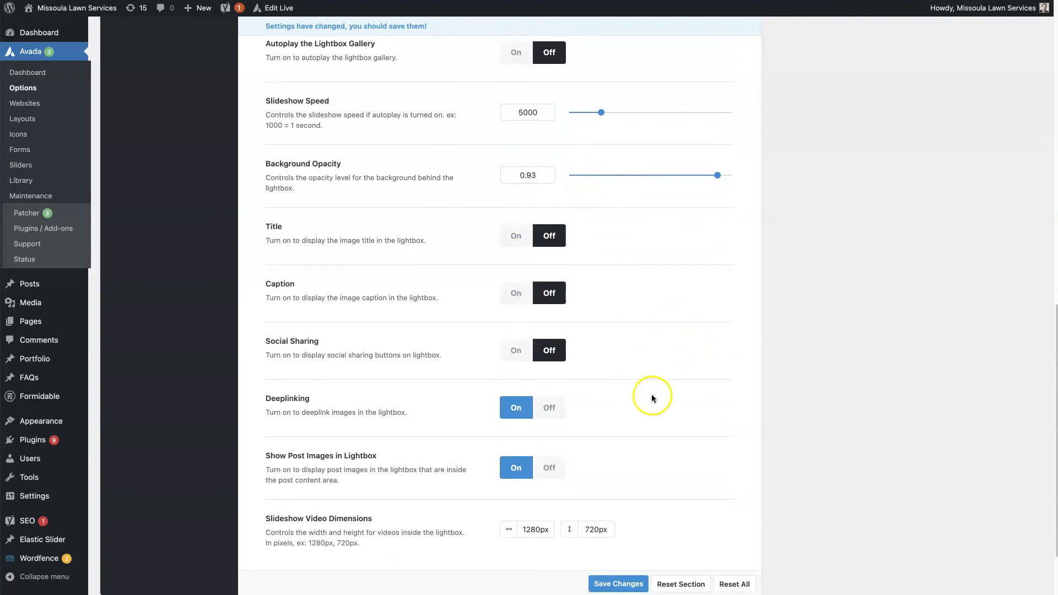
pyautogui.scroll(-1, 651, 394)
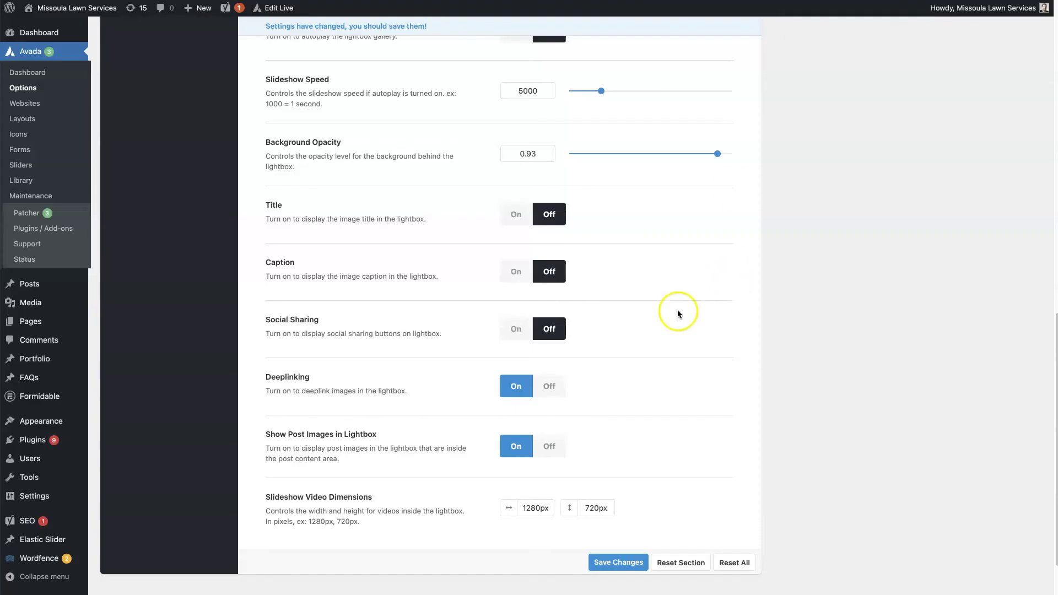
pyautogui.scroll(-2, 677, 310)
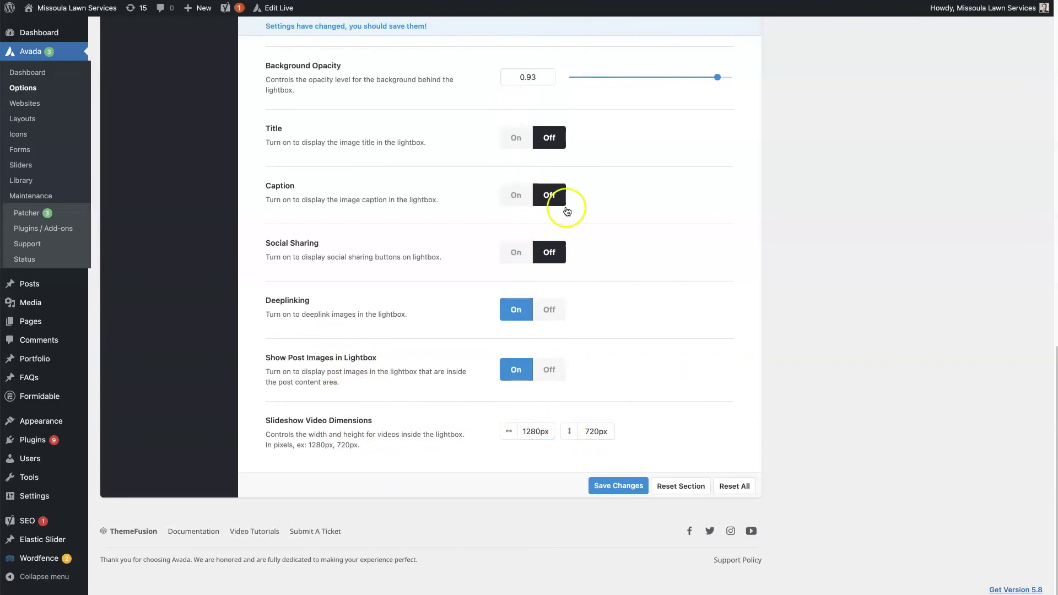
pyautogui.scroll(5, 484, 147)
pyautogui.scroll(2, 484, 147)
pyautogui.scroll(-7, 545, 160)
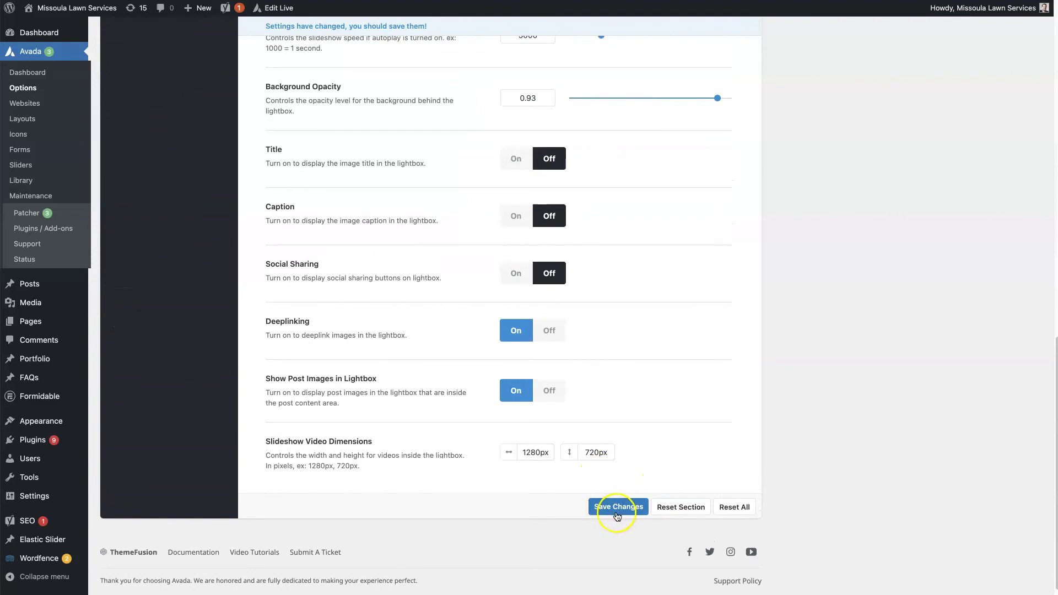
# Close the lightbox over the mower image on the Example Page.
pyautogui.scroll(10, 617, 515)
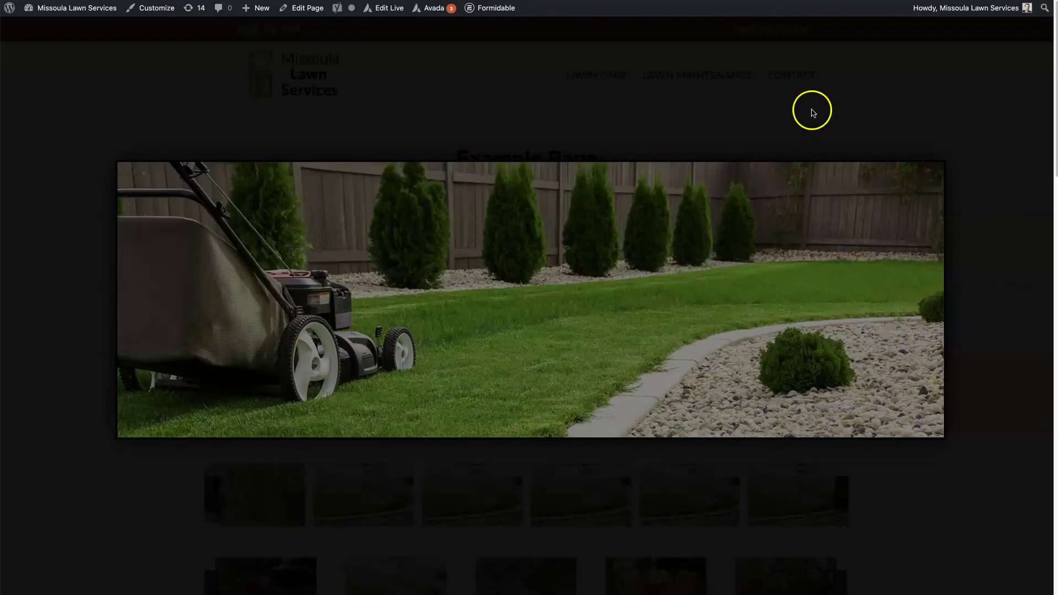
pyautogui.click(811, 109)
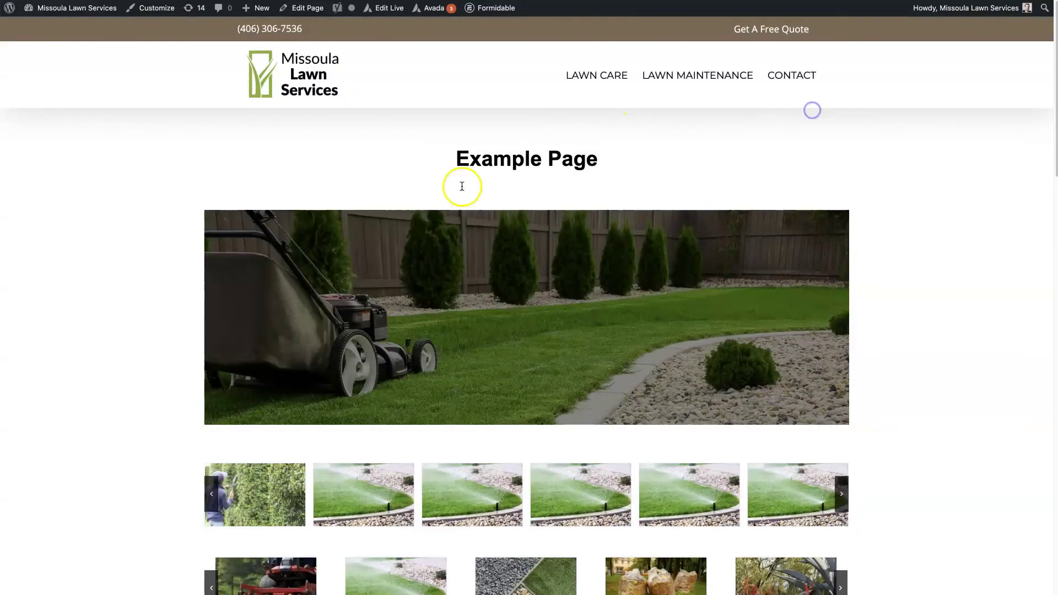